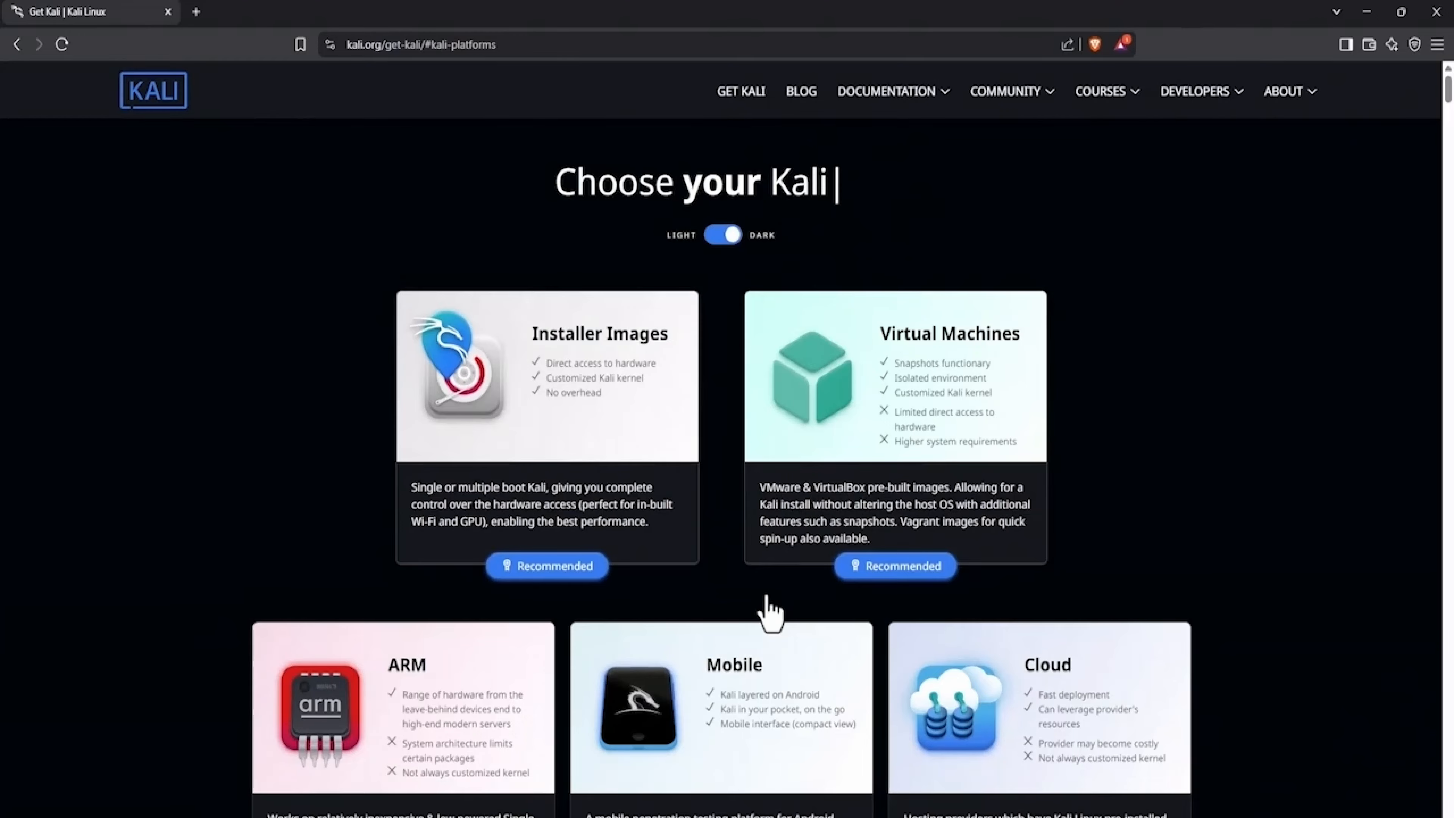
- Download the recommended VirtualBox image of the pre-built Kali virtual machine and save it in the Learnkarts folder
click(888, 572)
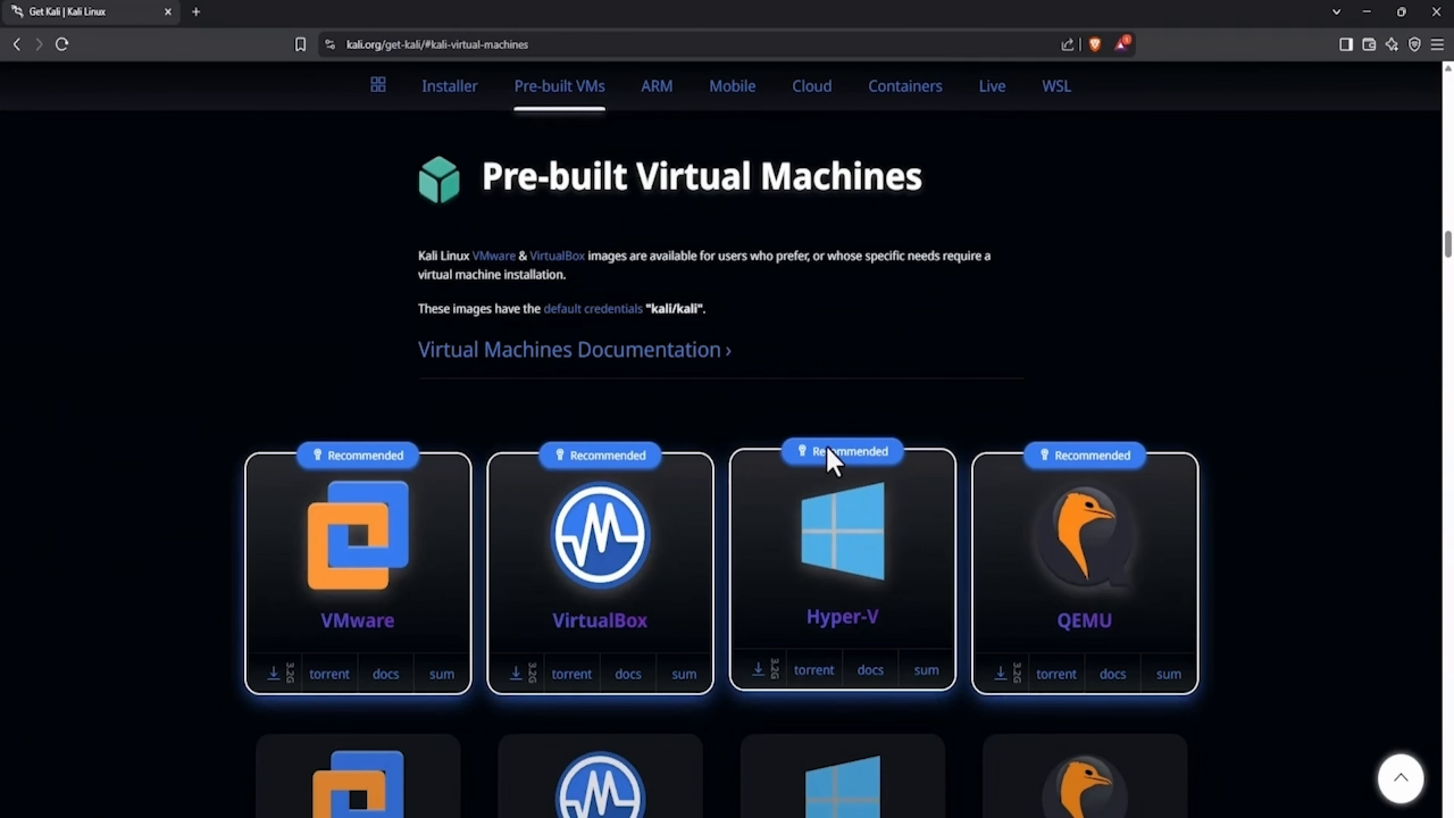
scroll(832, 458, down, 1)
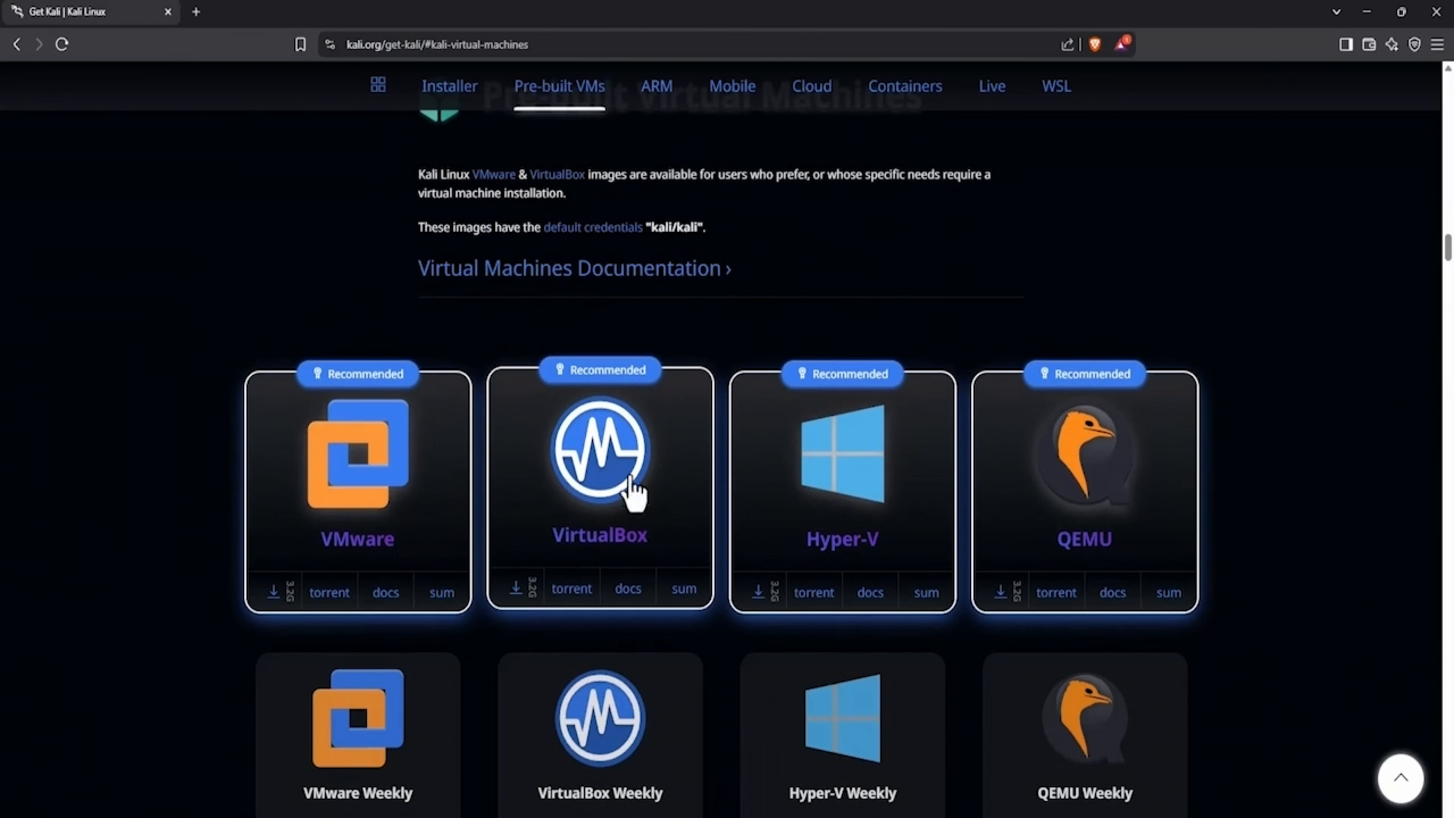
click(517, 596)
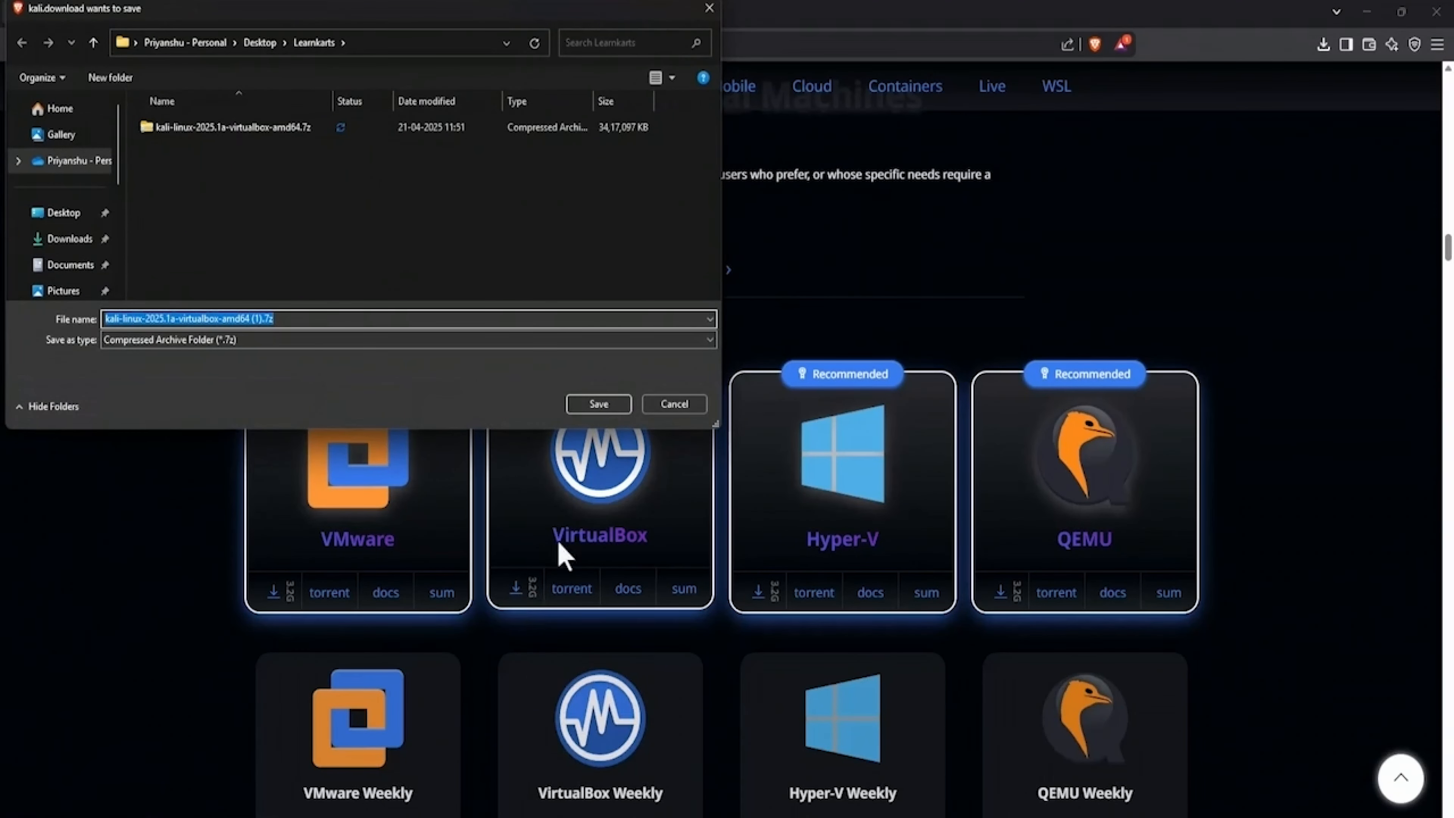
click(605, 406)
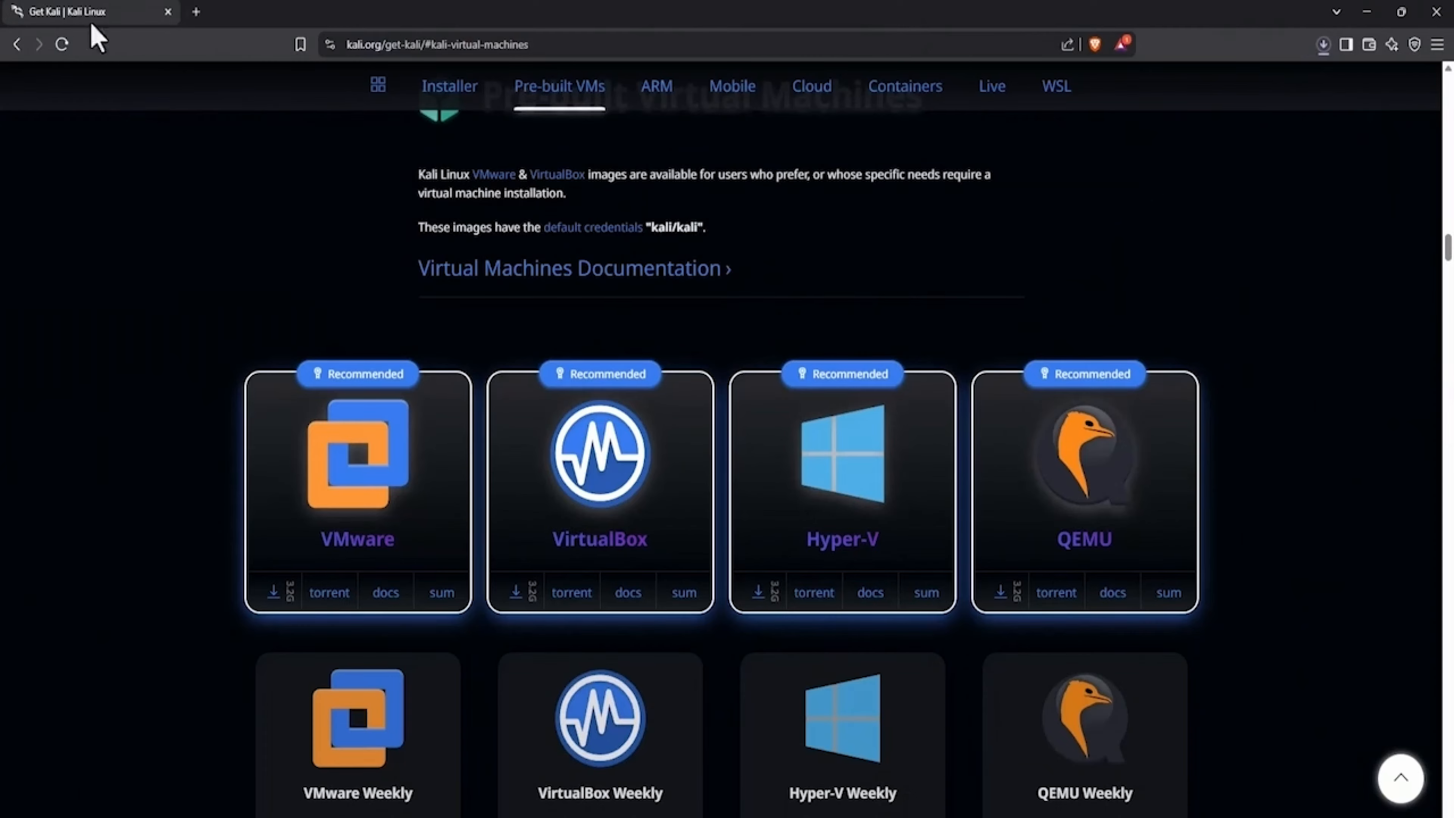
- Search the web for "virtual box" in a new tab and open the Oracle VirtualBox website
click(195, 11)
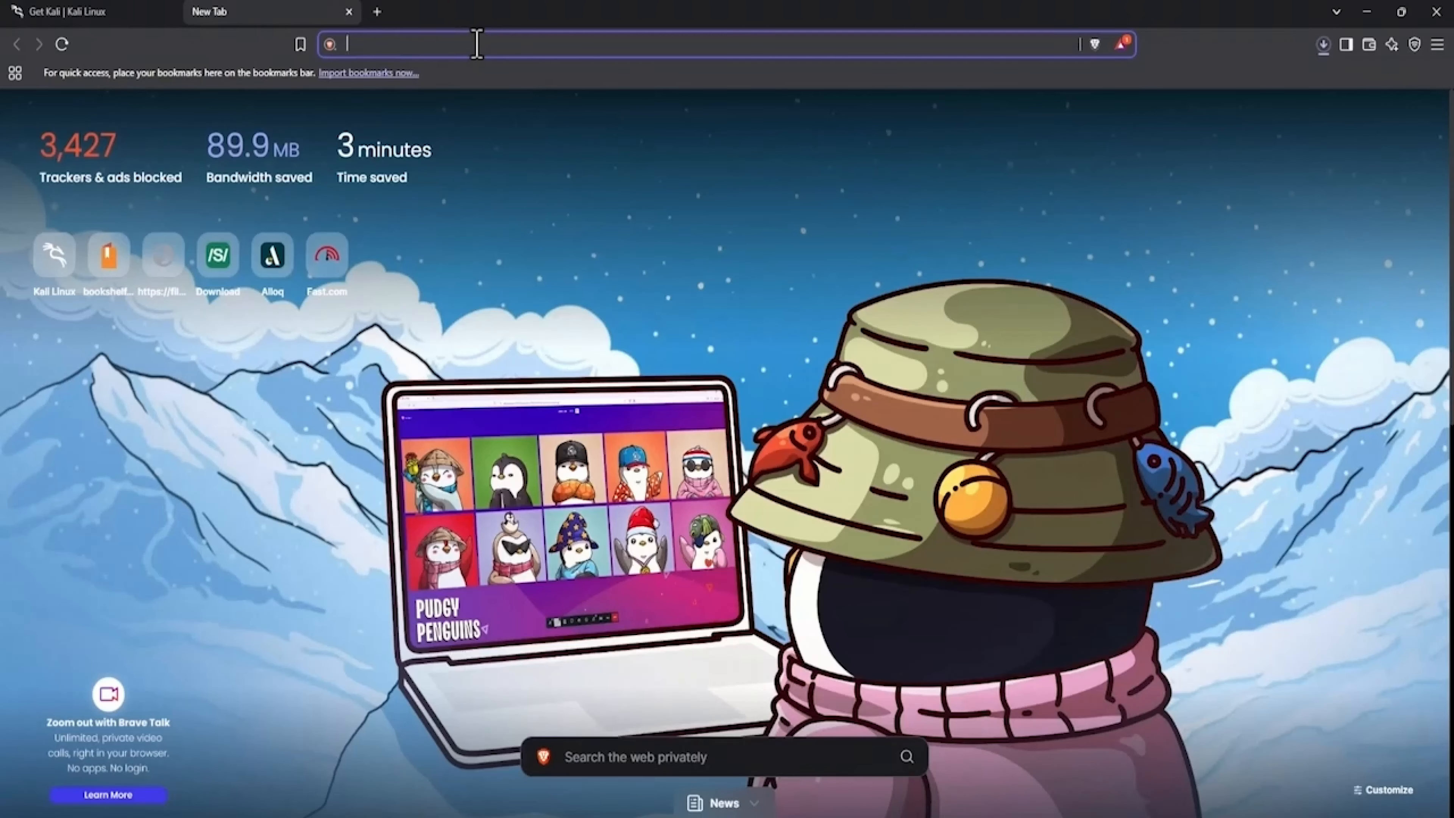
text(virtual box)
key(Return)
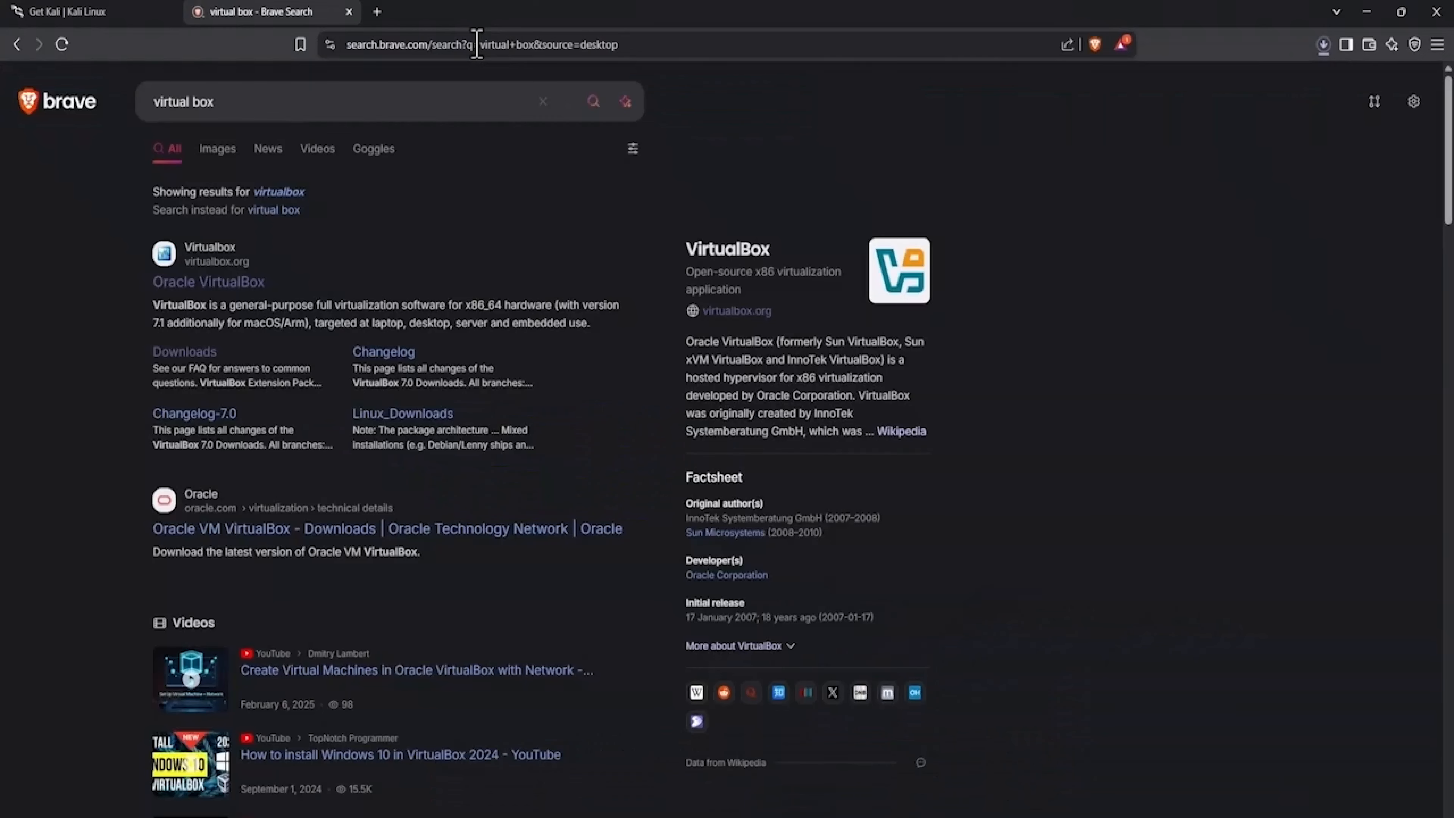
click(258, 286)
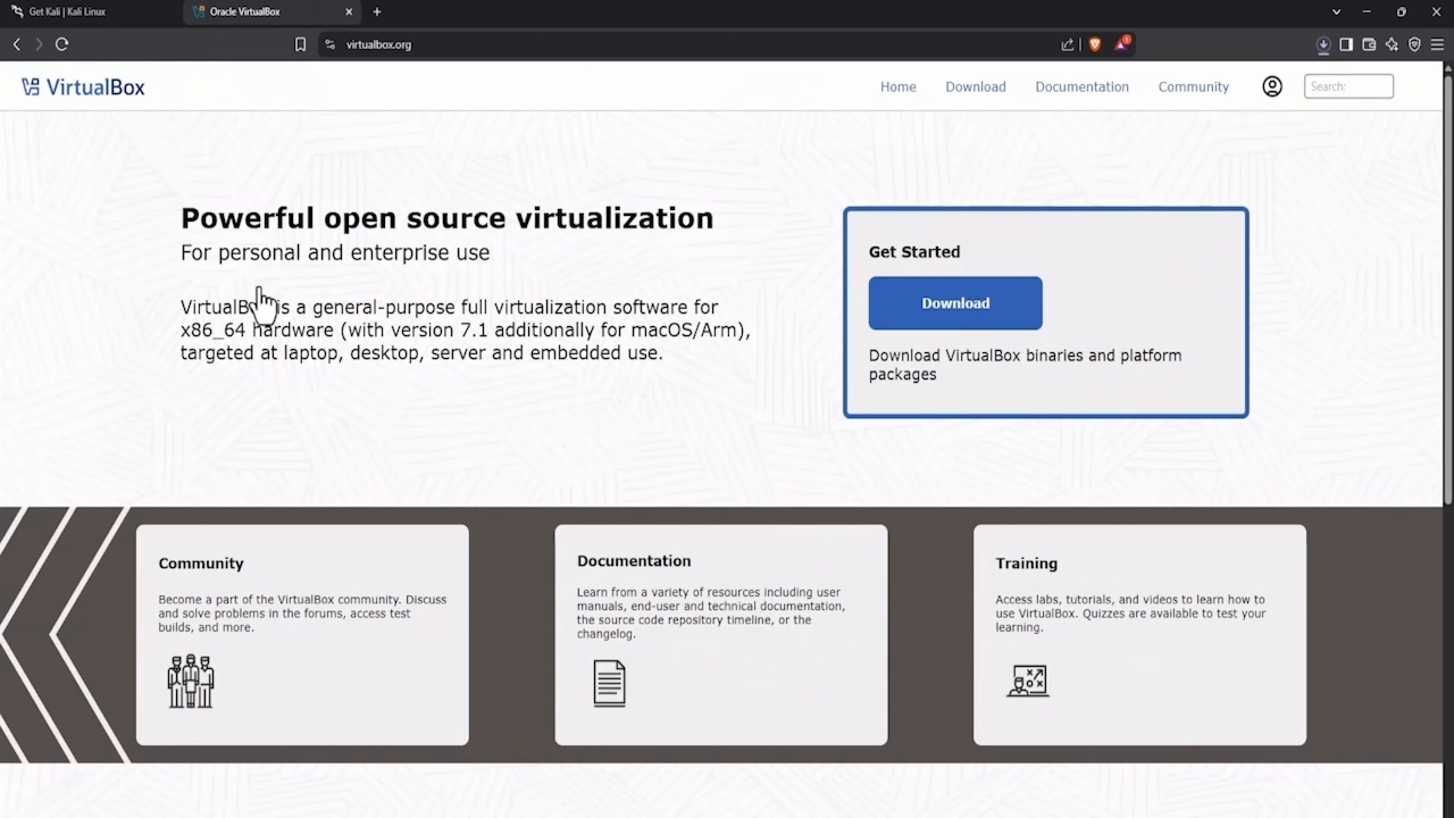
- Download the VirtualBox 7.1.8 platform package for Windows hosts and save the installer in the Learnkarts folder
click(948, 312)
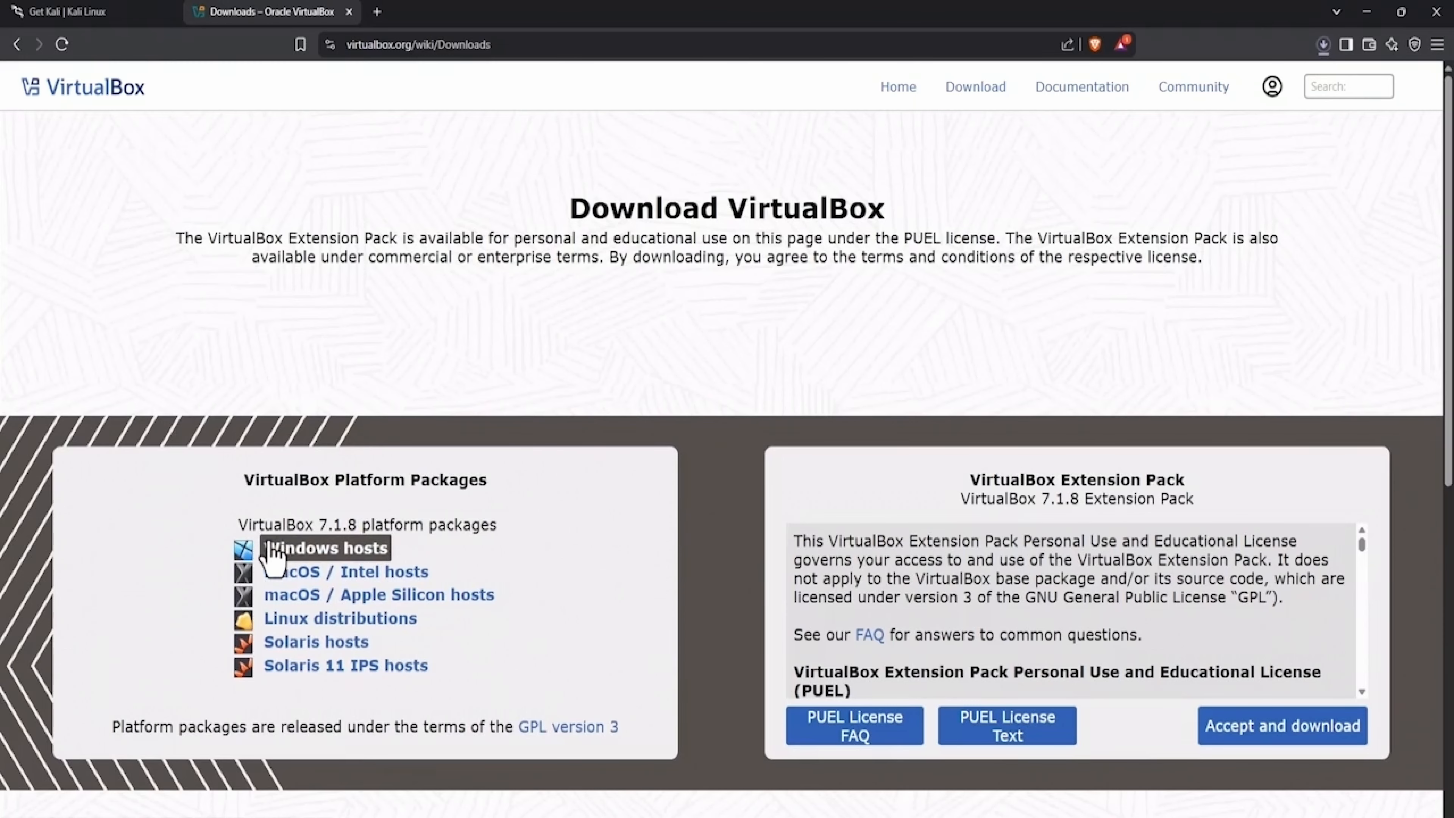
click(310, 548)
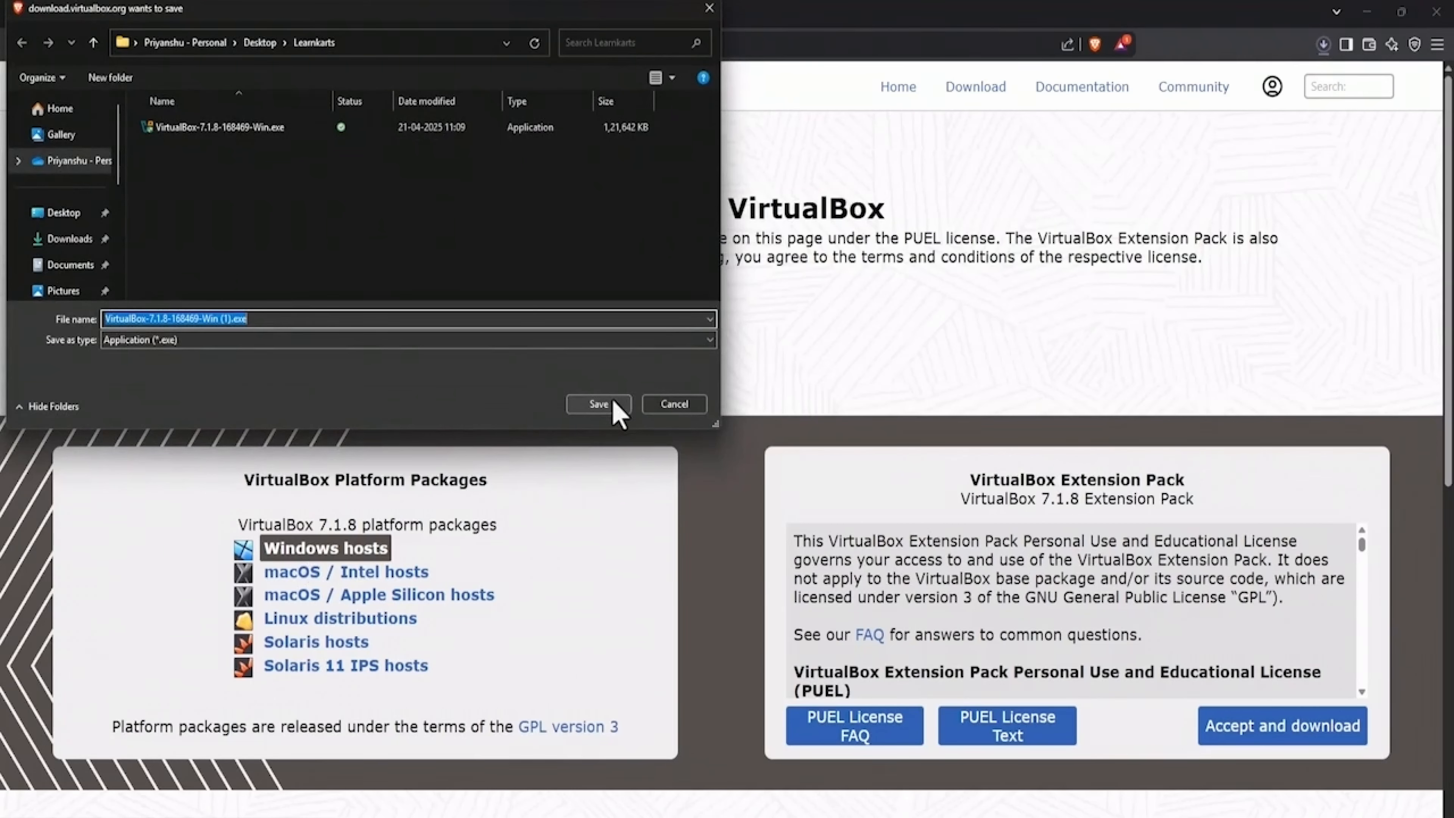
click(599, 404)
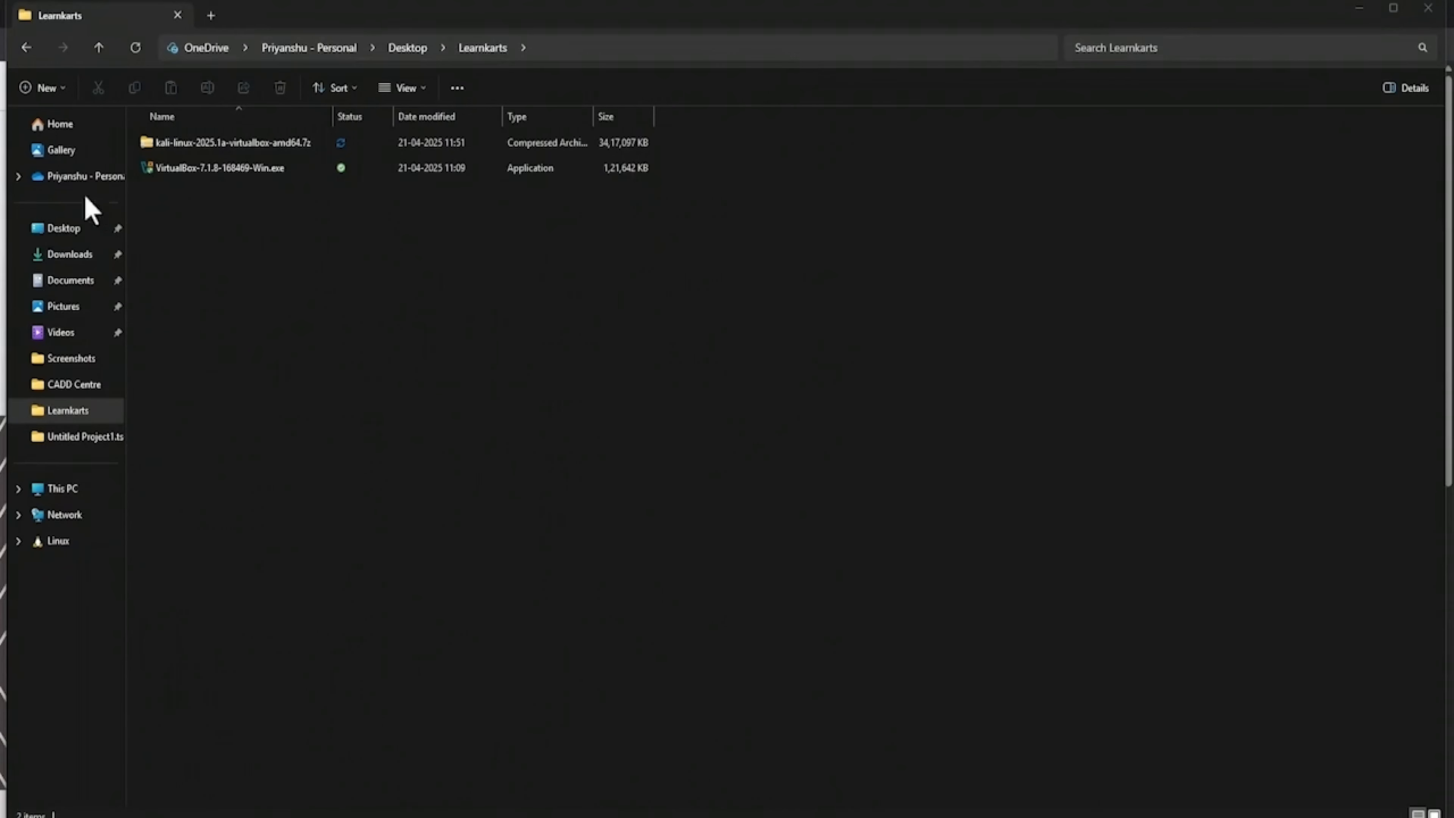
- Extract the kali-linux-2025.1a-virtualbox-amd64.7z archive in the Learnkarts folder to the proposed destination
click(172, 150)
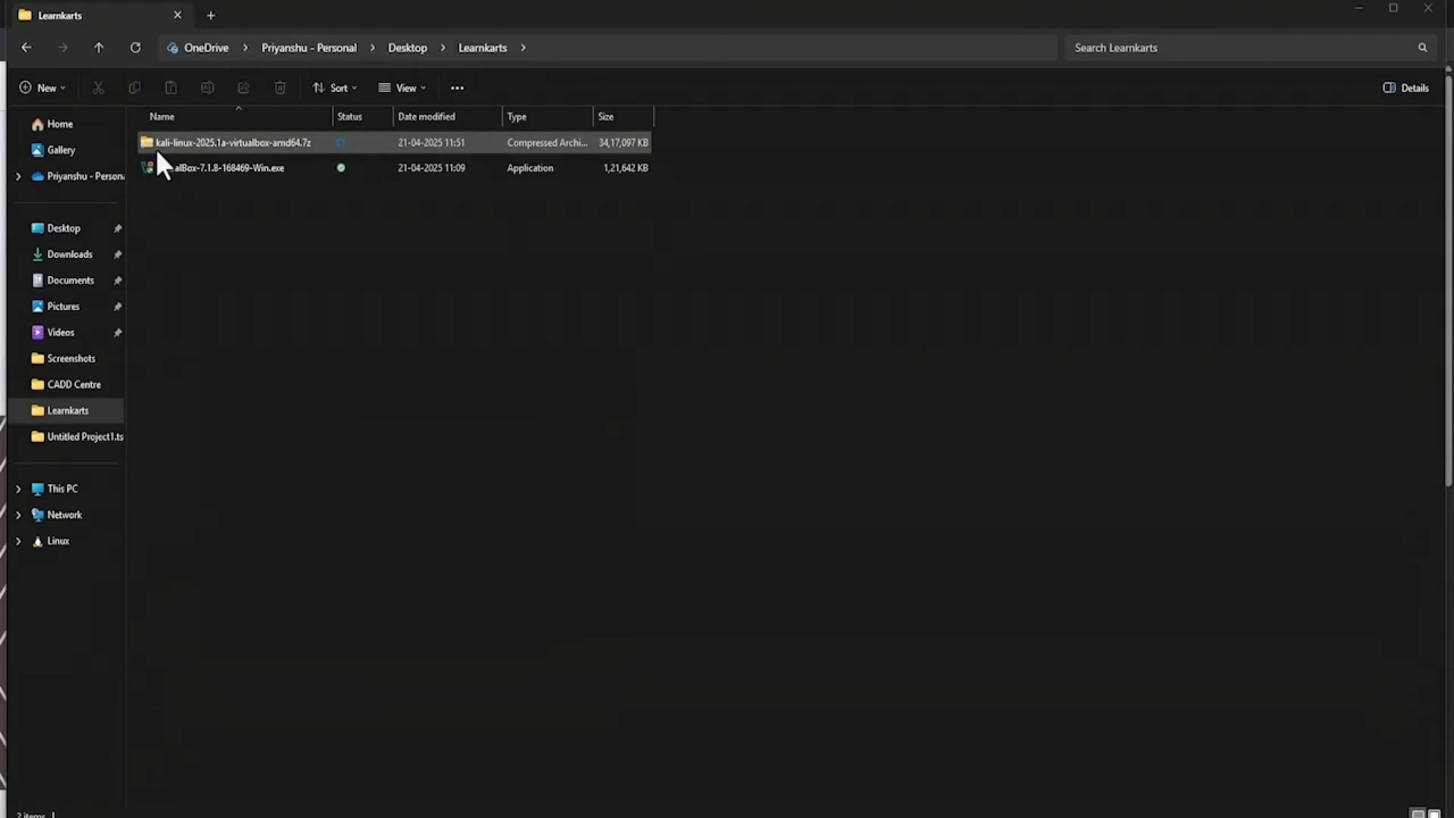
click(218, 201)
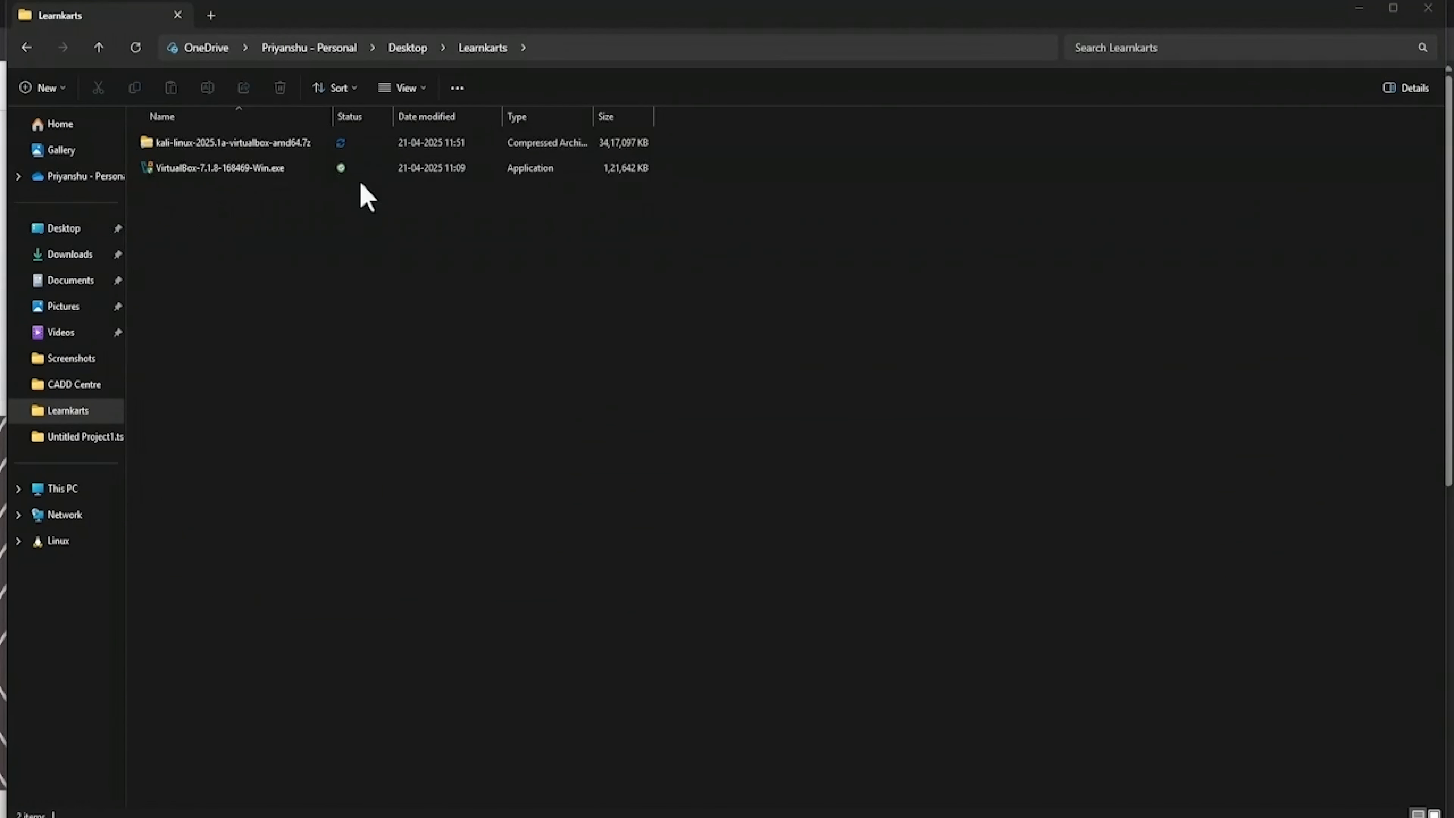
click(227, 148)
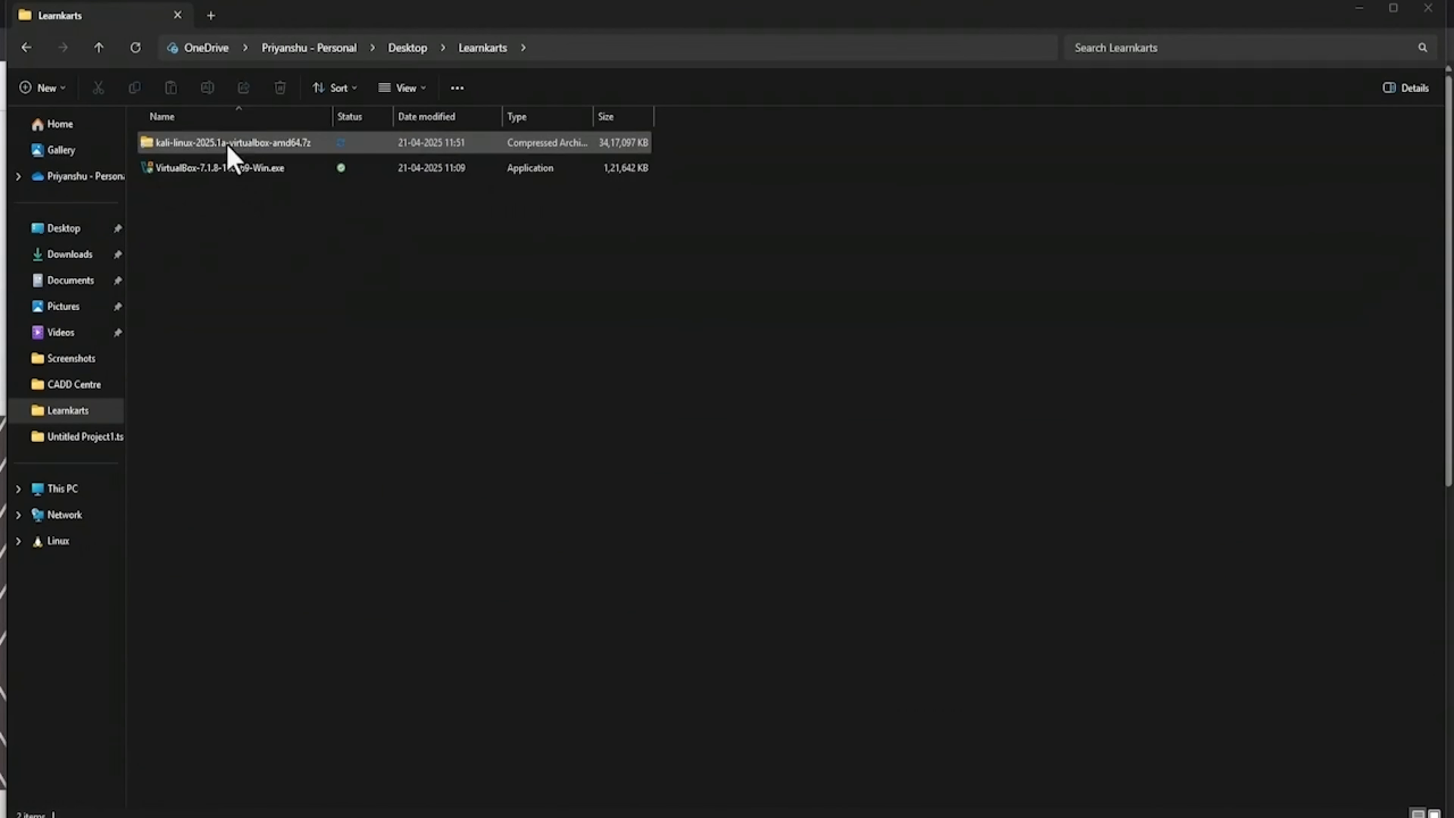
right_click(291, 144)
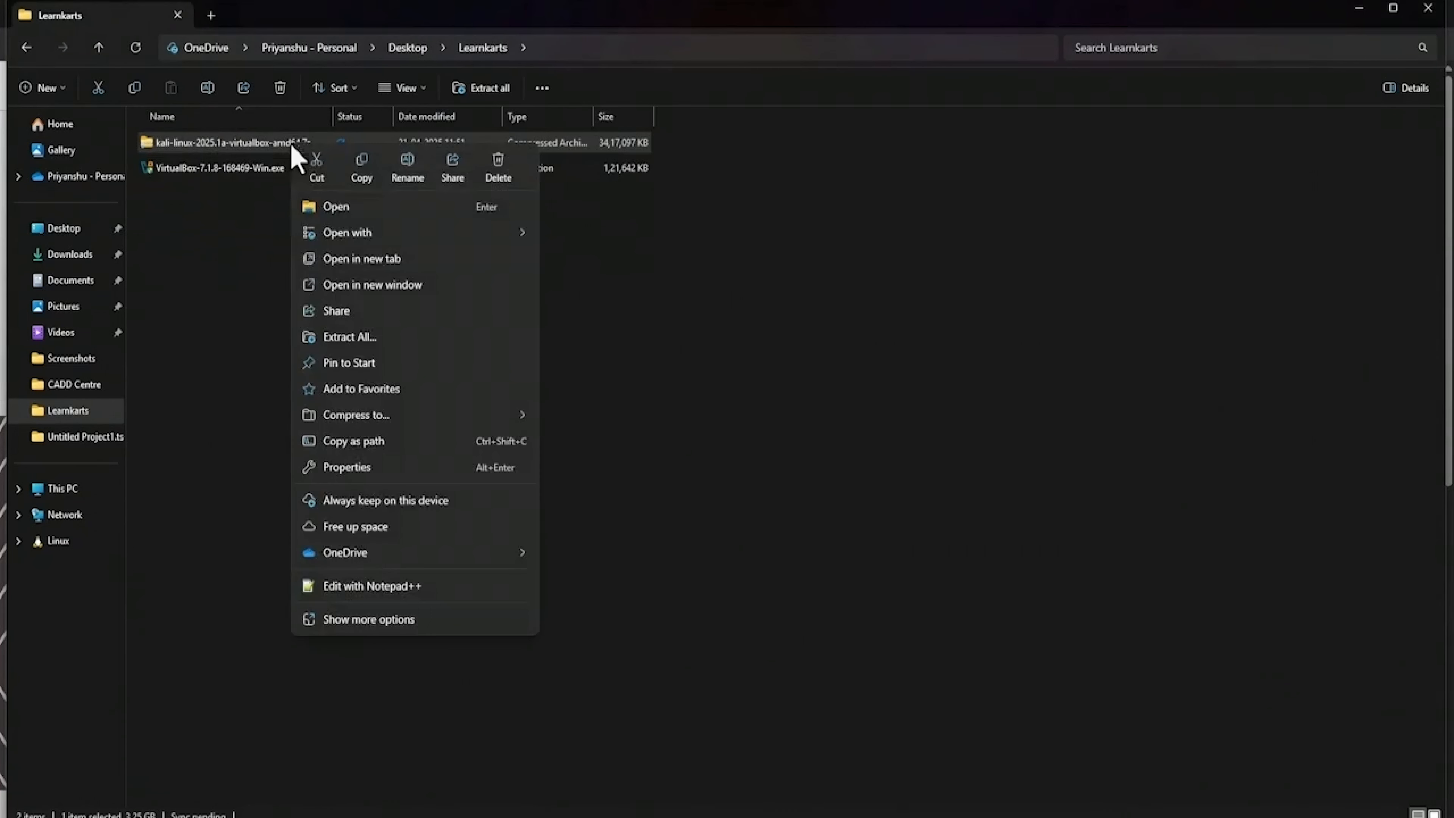
click(378, 337)
click(864, 580)
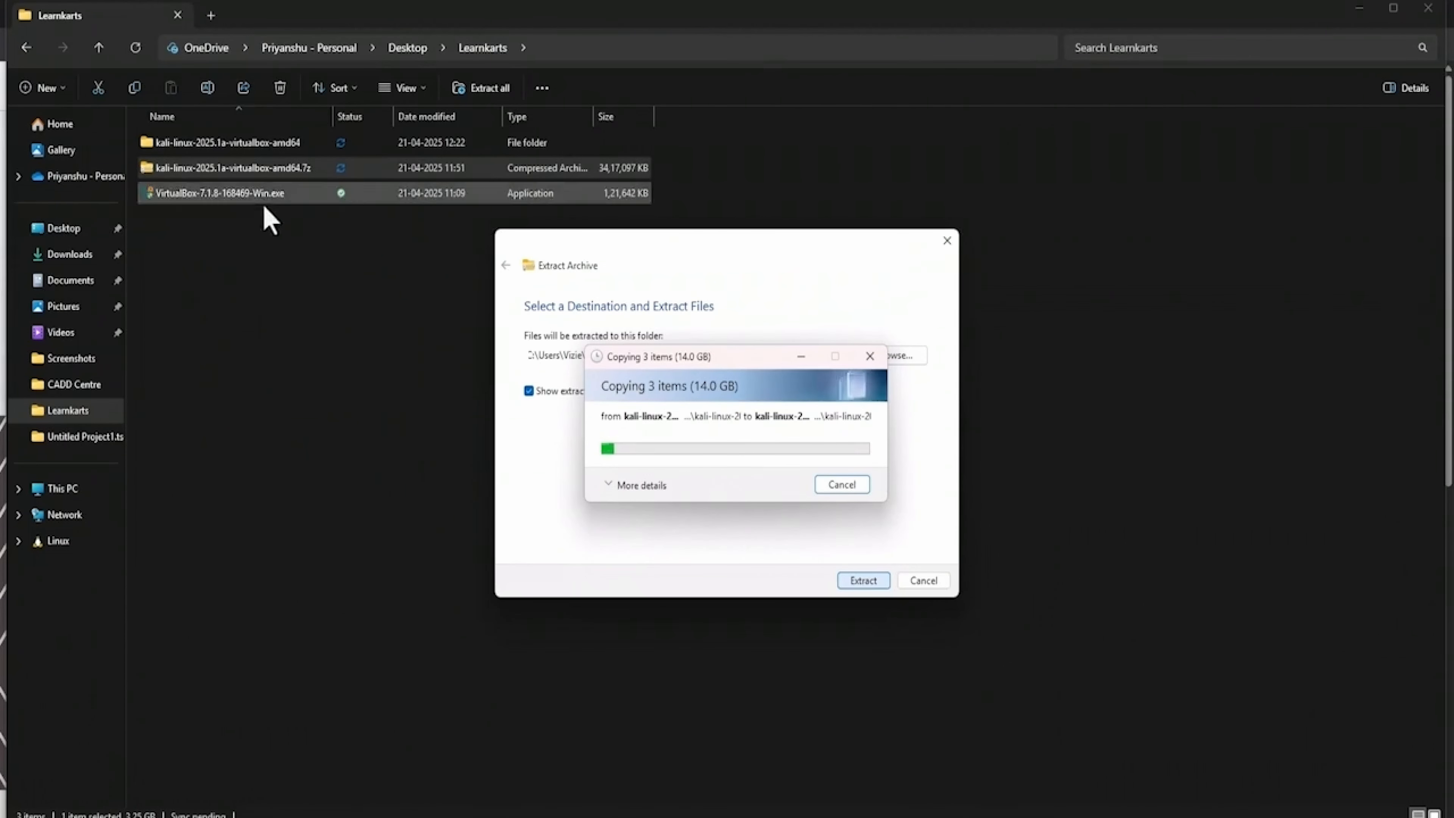
- Launch the VirtualBox-7.1.8-168469-Win.exe installer and accept the terms of the license agreement
click(291, 195)
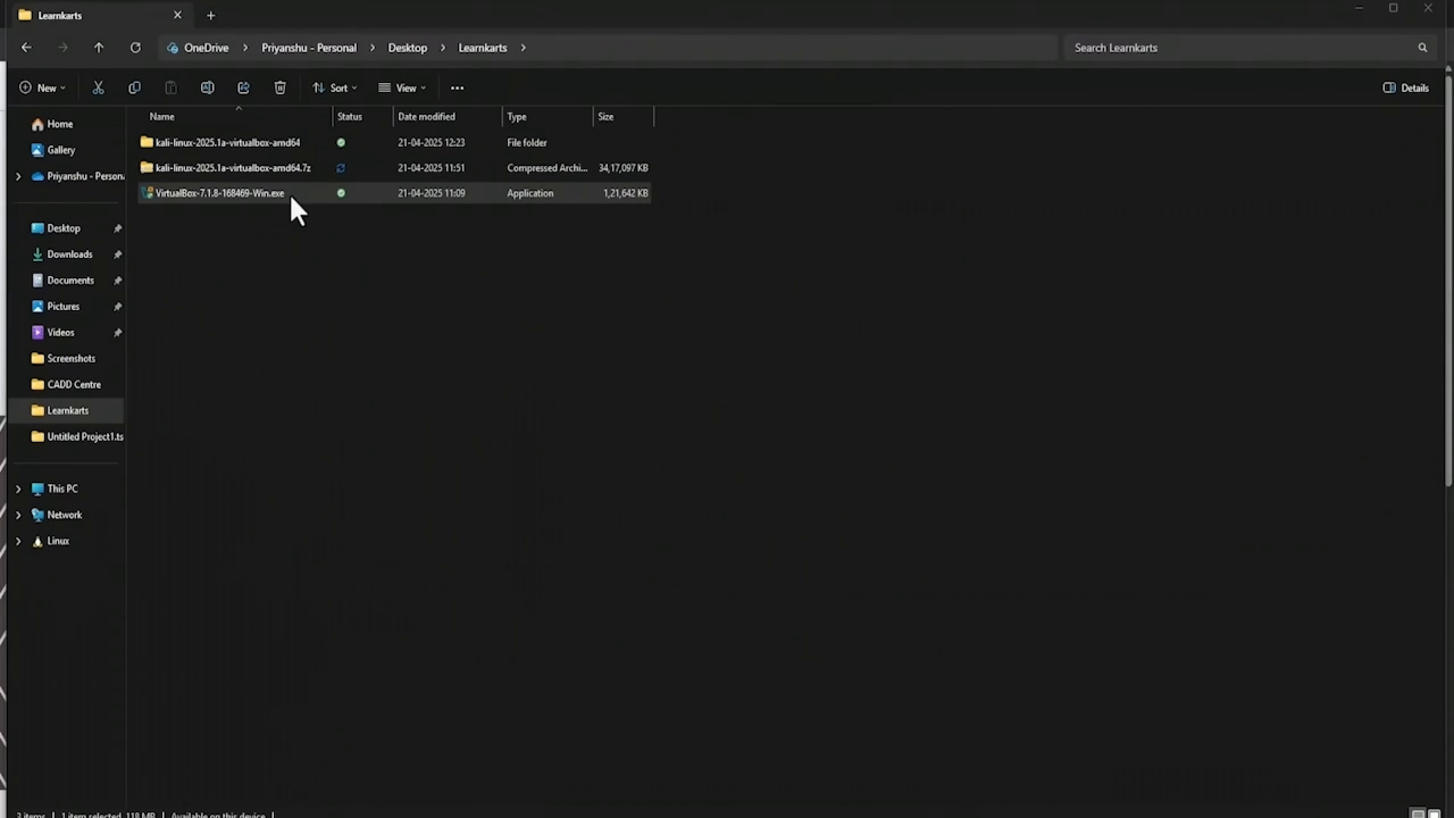
double_click(291, 197)
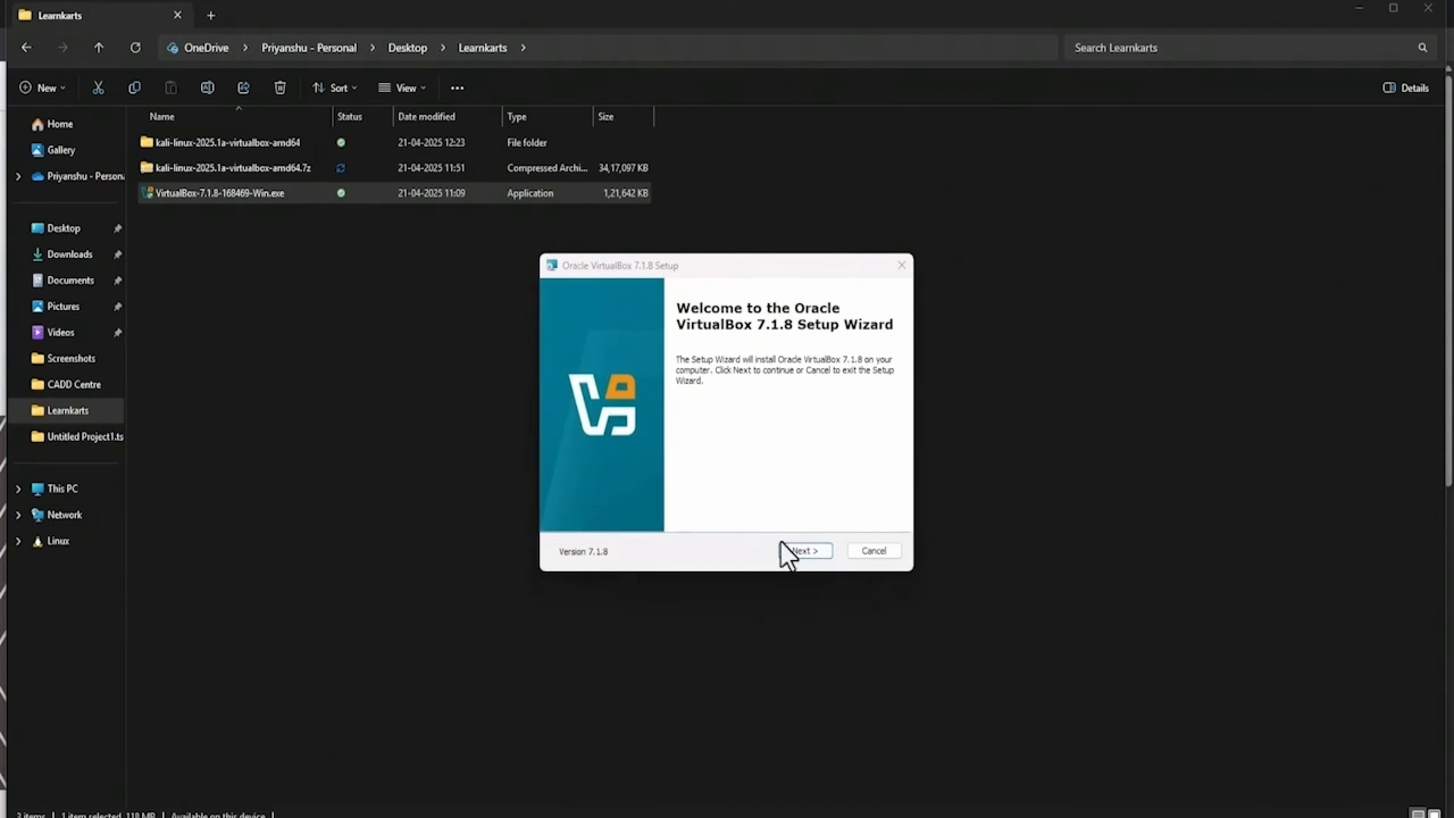
click(801, 550)
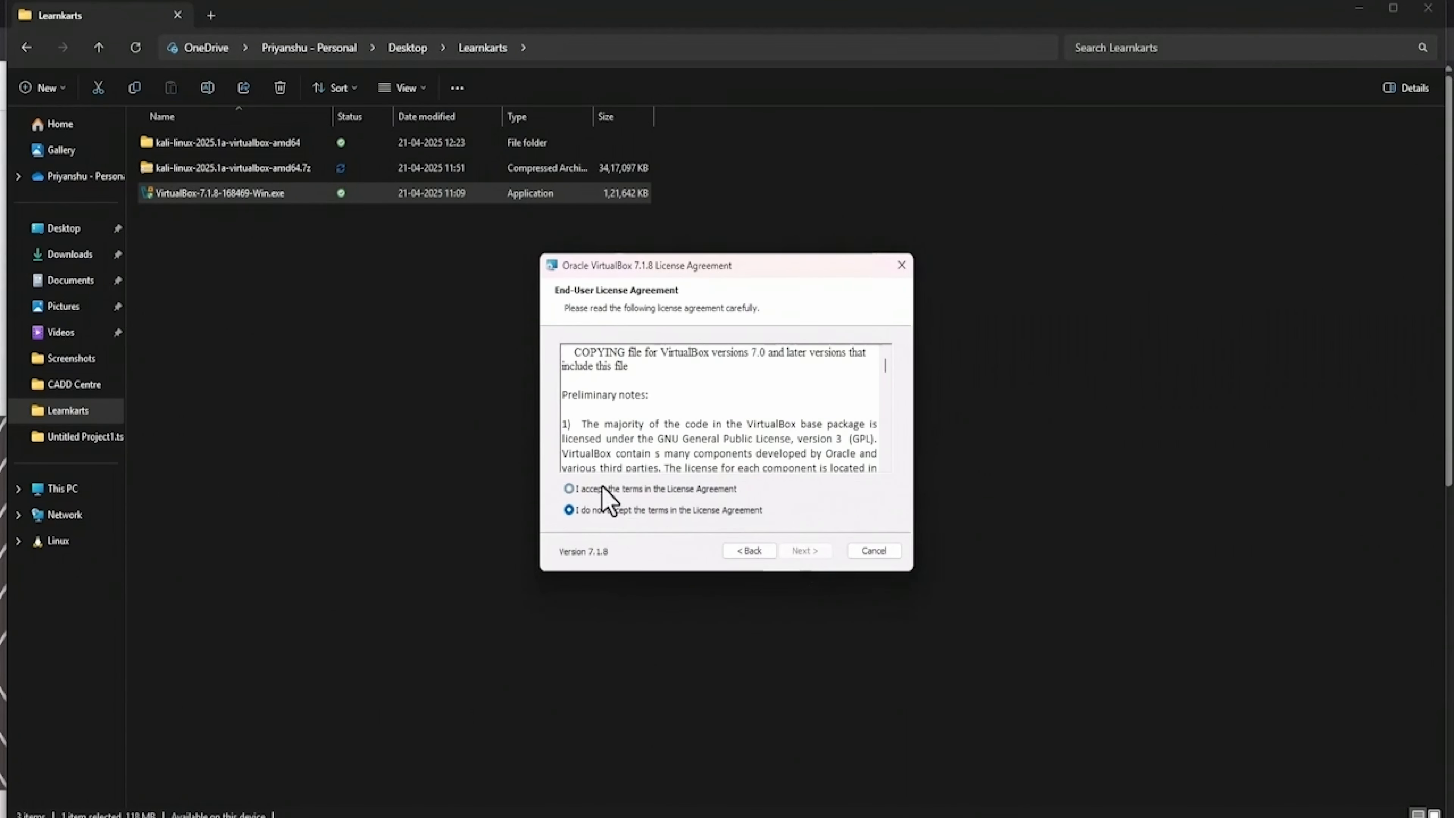
click(601, 488)
click(795, 552)
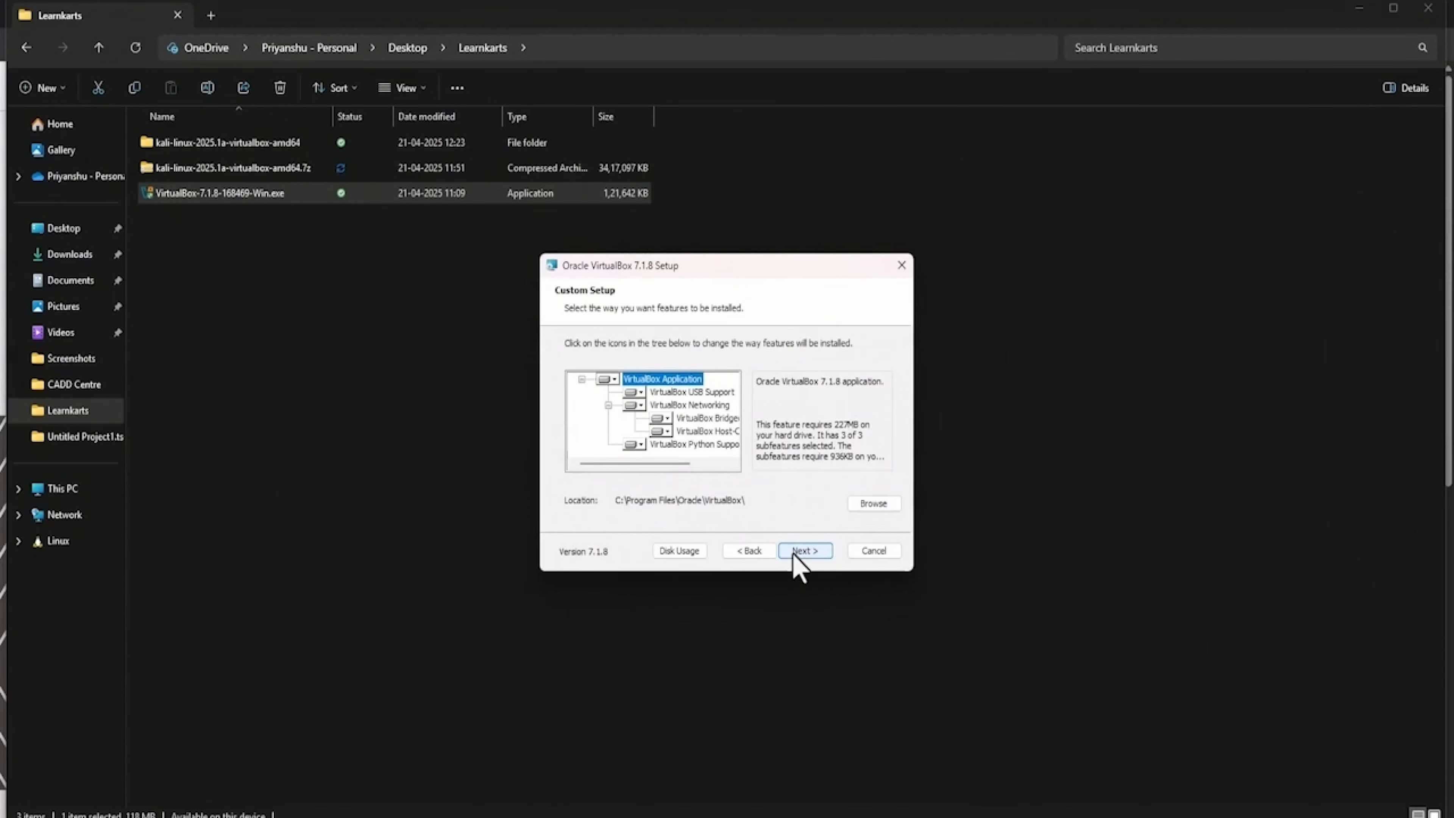
- Install VirtualBox 7.1.8 with the default features and location, proceeding despite the missing Python dependencies
click(794, 553)
click(801, 551)
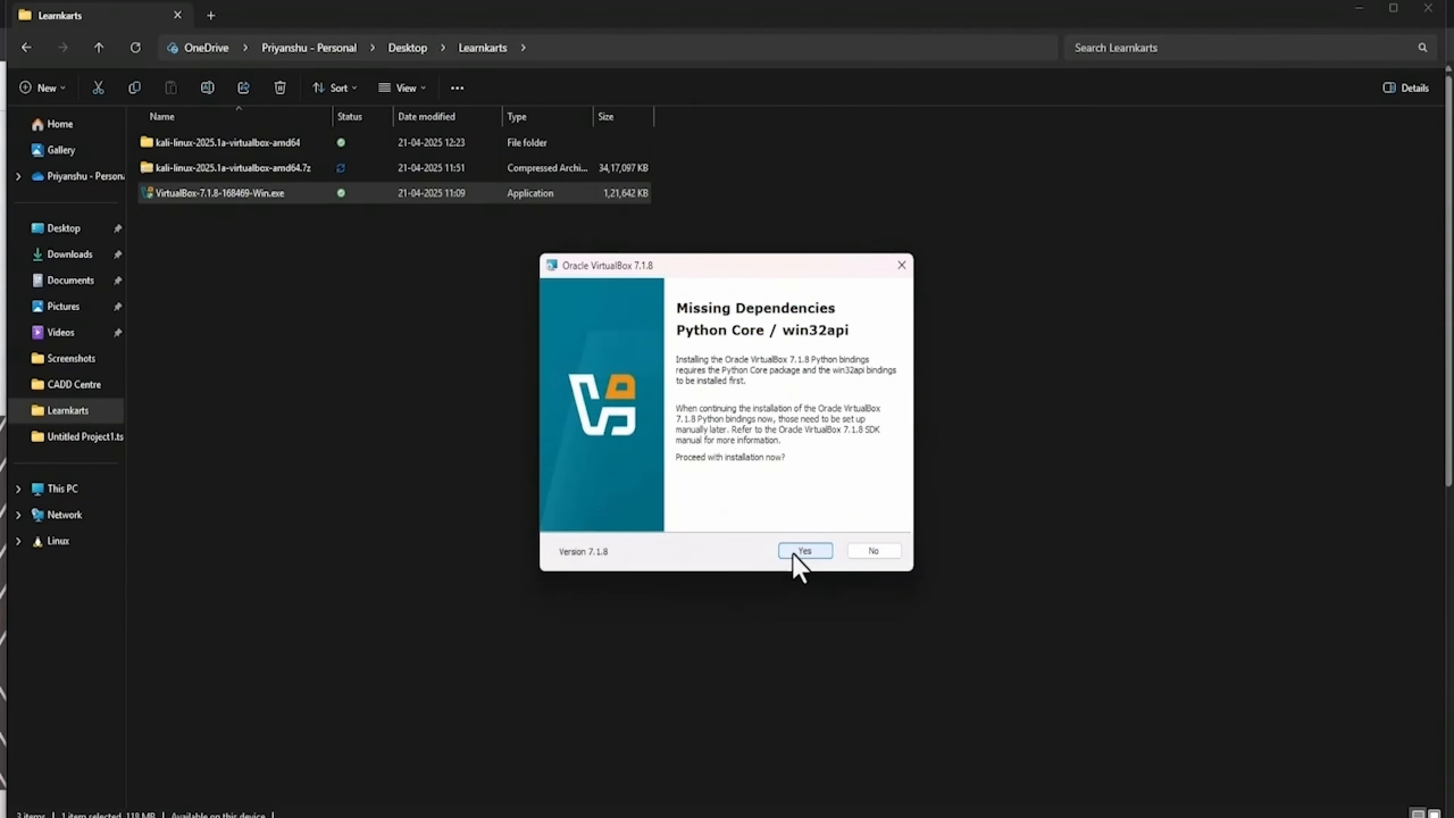
click(801, 550)
click(801, 551)
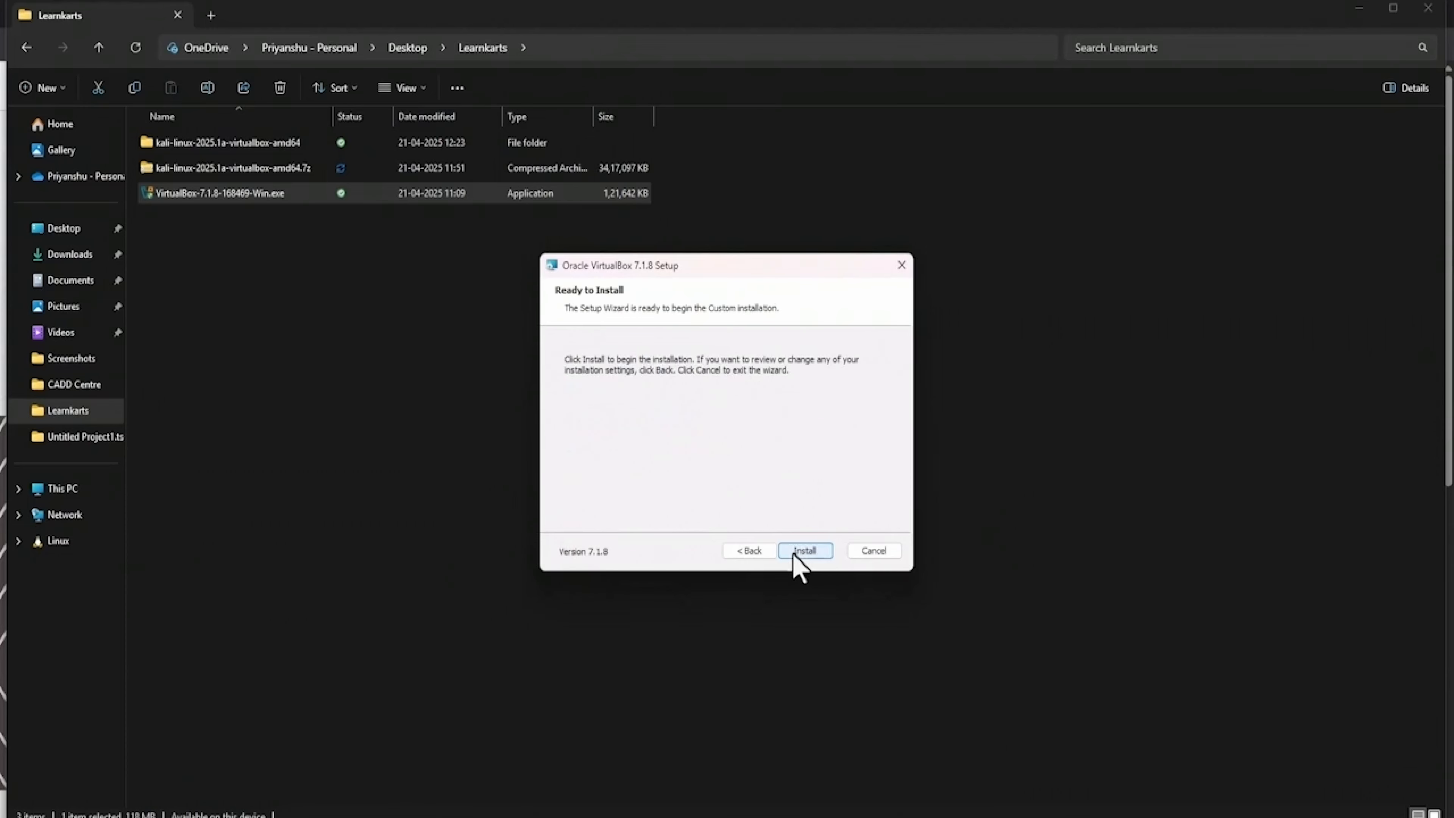
click(794, 552)
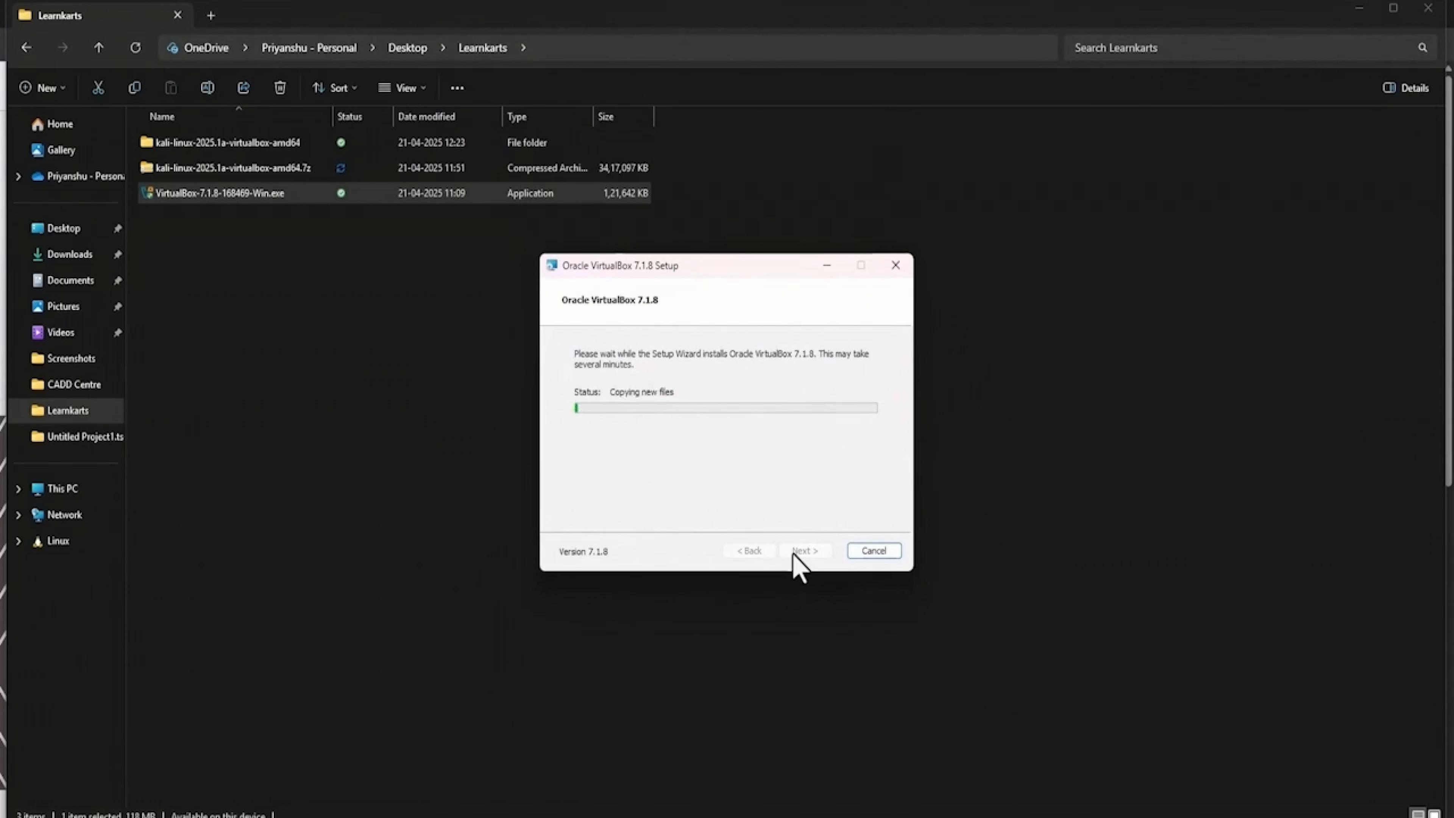
click(795, 552)
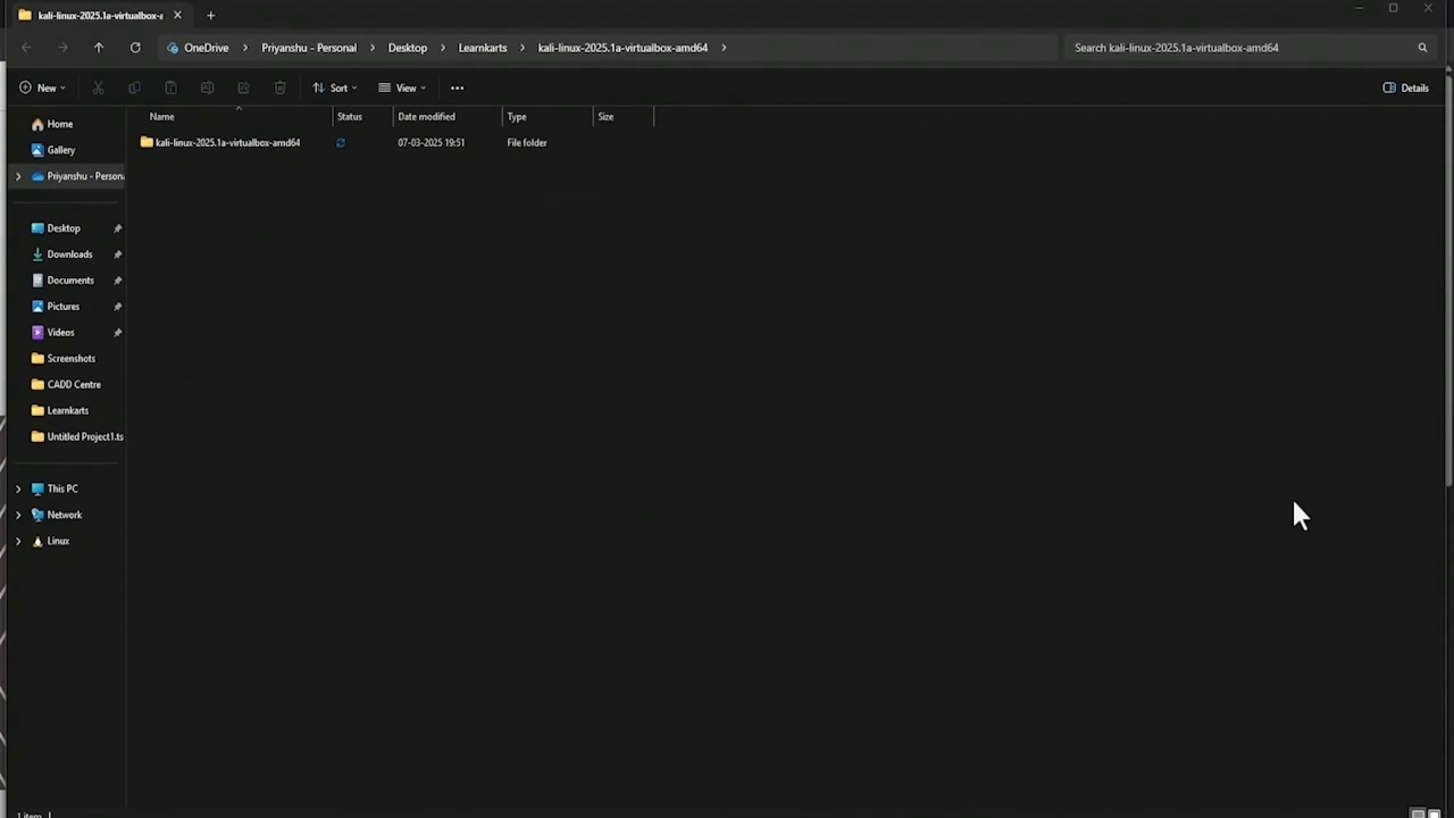
- Open the kali-linux-2025.1a-virtualbox-amd64.vbox file from the inner extracted folder in VirtualBox
double_click(259, 146)
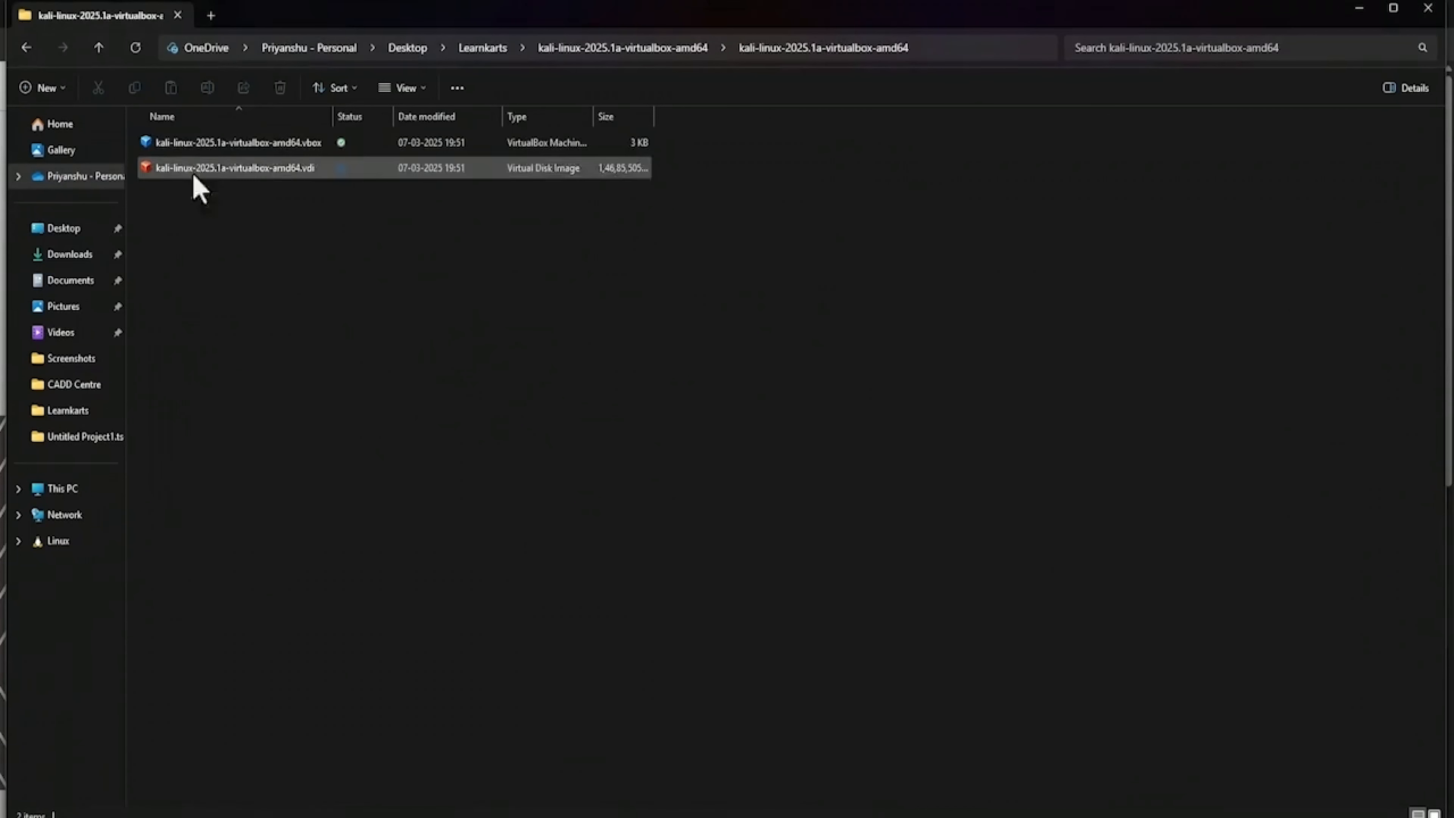
double_click(208, 144)
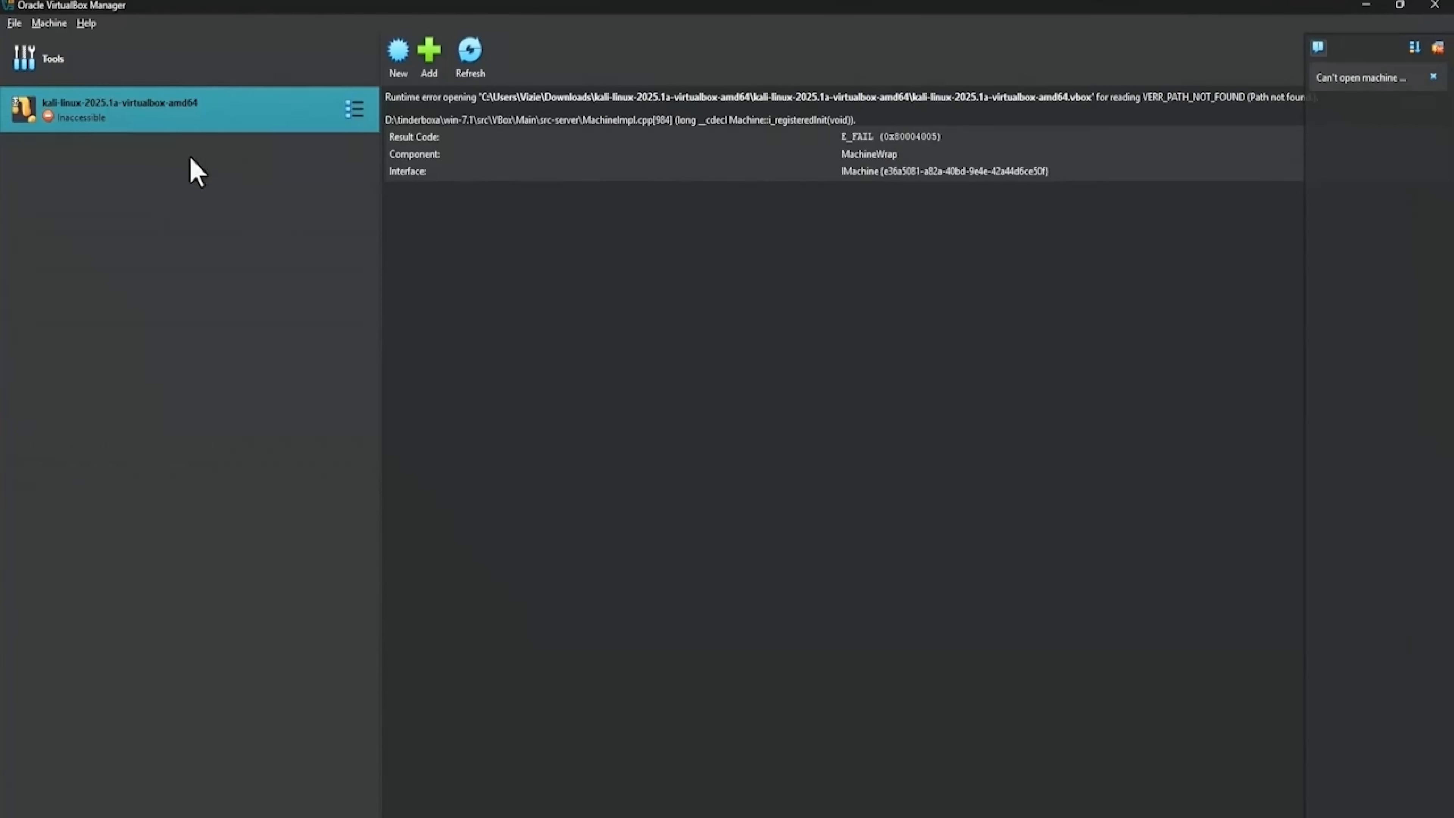
click(359, 115)
click(626, 146)
click(355, 109)
- Try to add kali-linux-2025.1a-virtualbox-amd64.vbox from the extracted folder inside Desktop > Learnkarts as a virtual machine
click(309, 66)
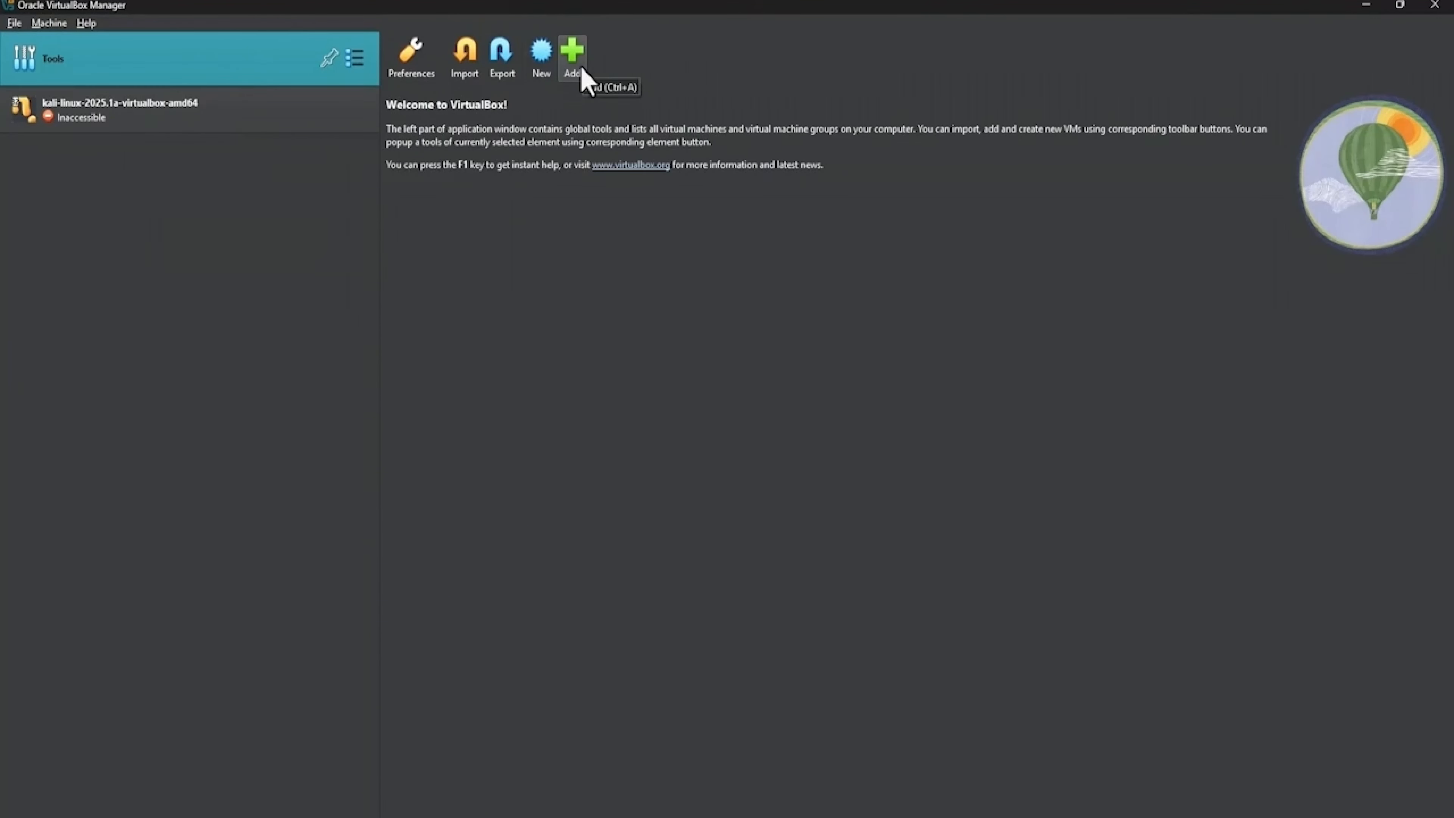
click(572, 57)
click(74, 232)
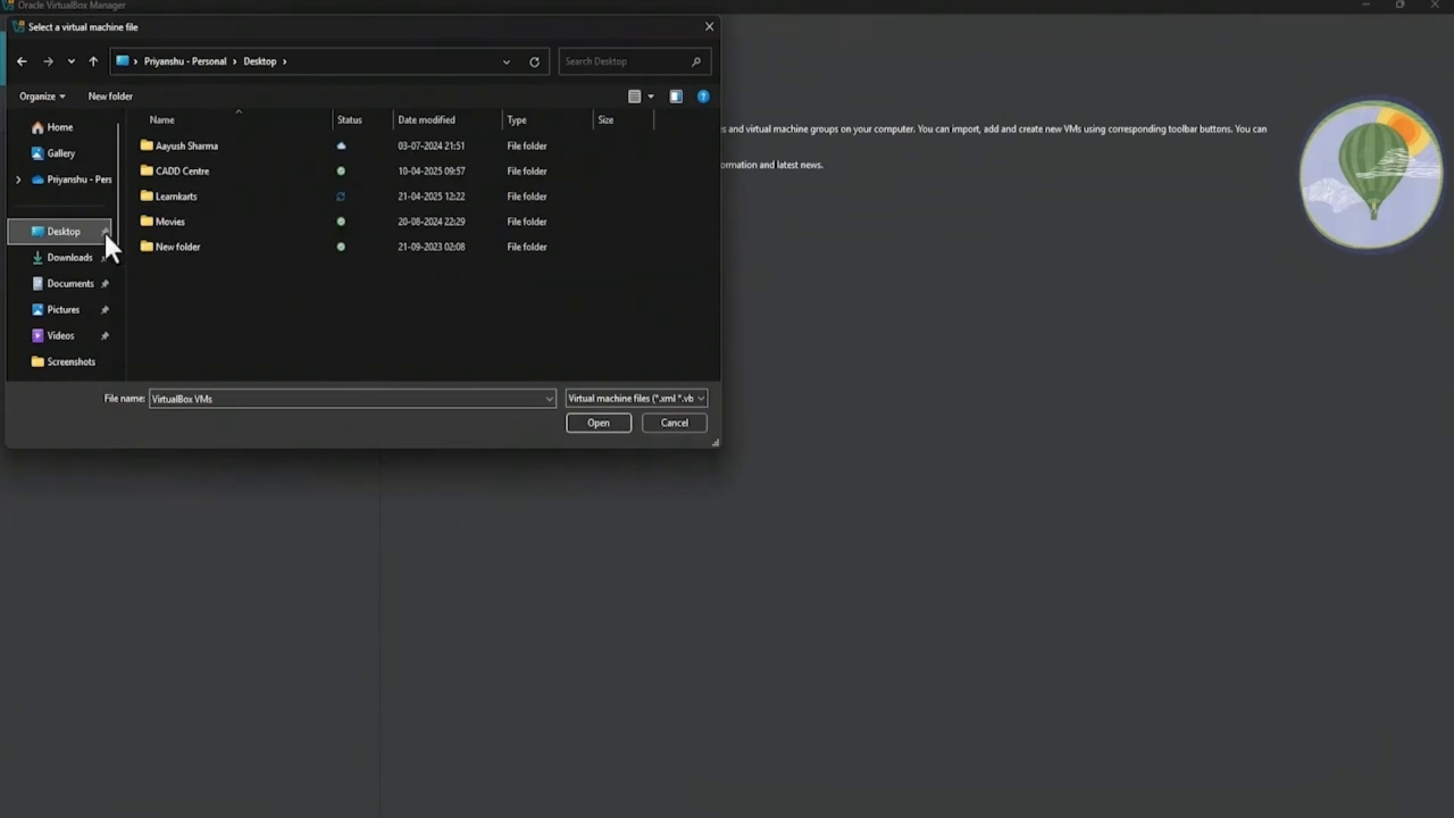
double_click(178, 197)
double_click(247, 149)
double_click(247, 149)
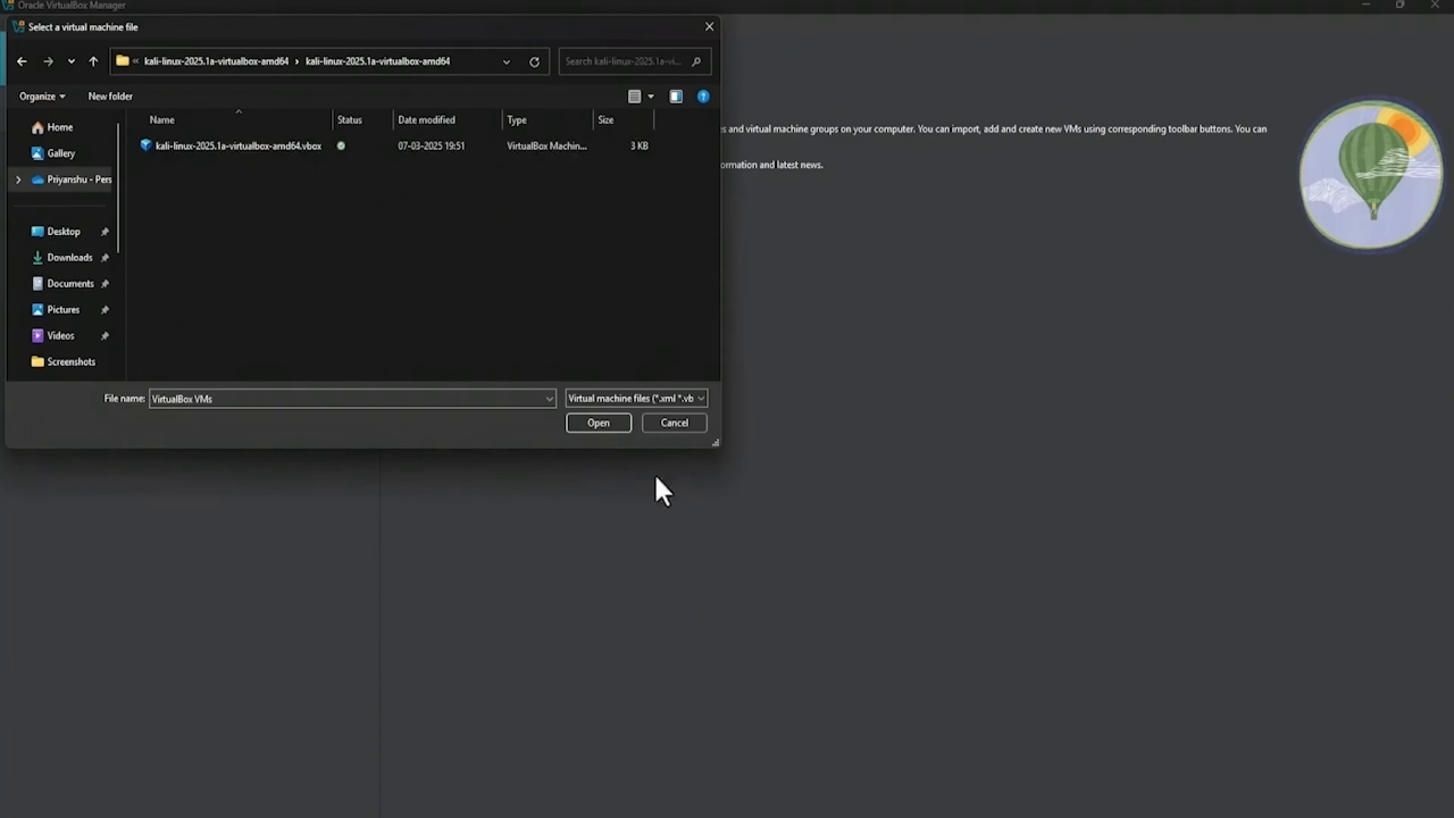
click(297, 148)
click(612, 428)
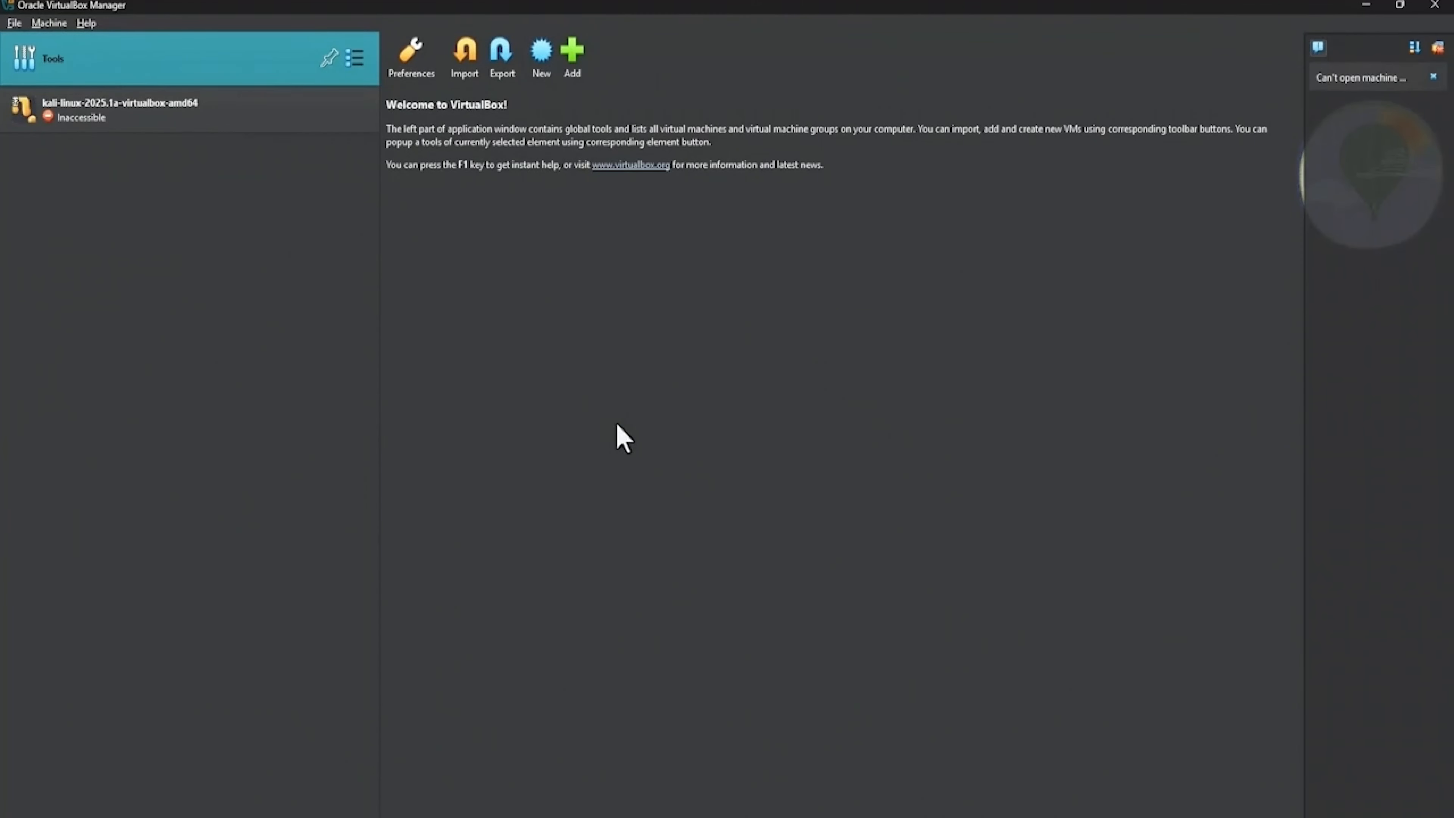
- Minimise VirtualBox Manager, reopen the Kali .vbox file from File Explorer and start the virtual machine
click(1366, 5)
double_click(252, 143)
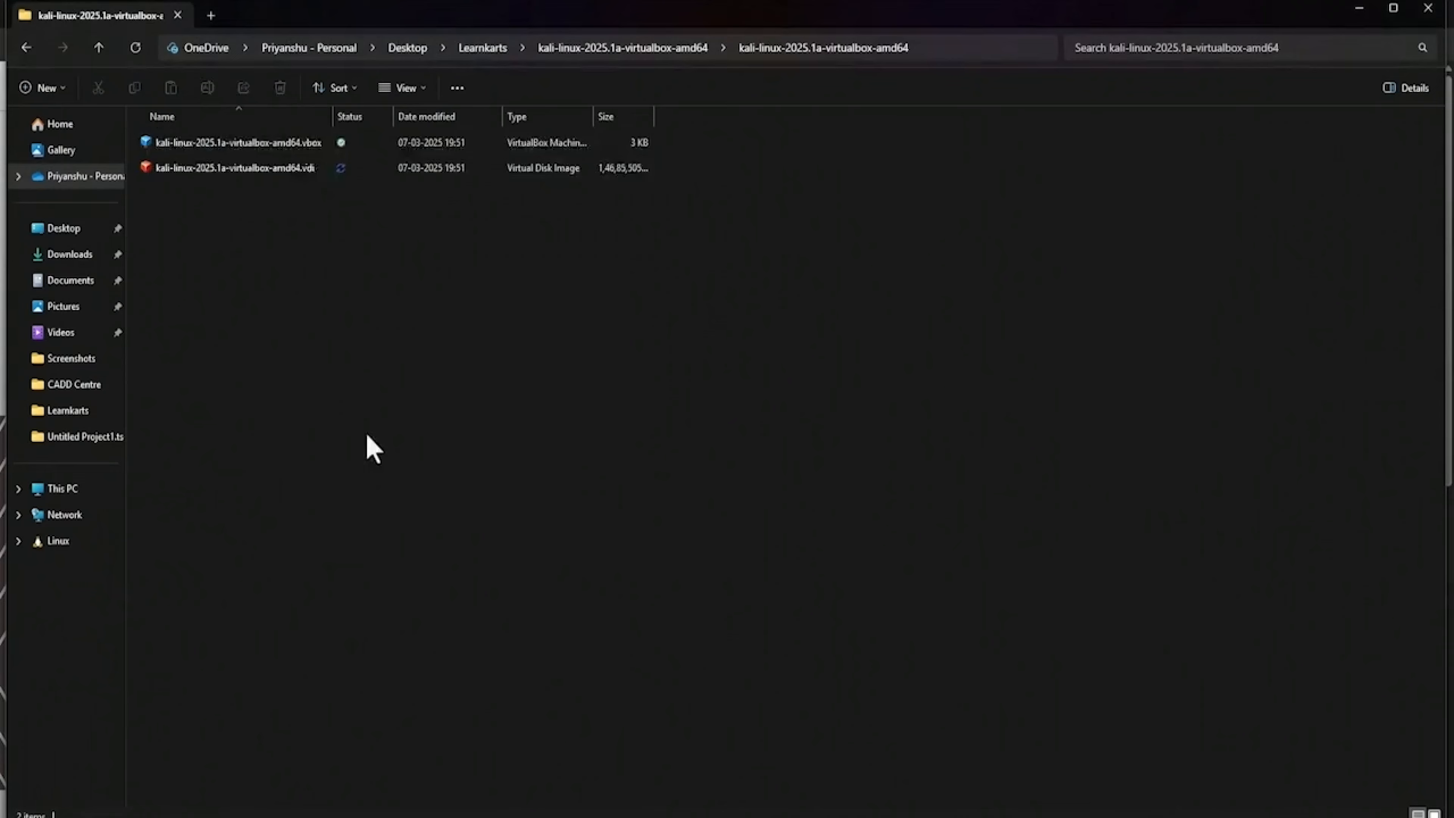
click(211, 147)
double_click(210, 148)
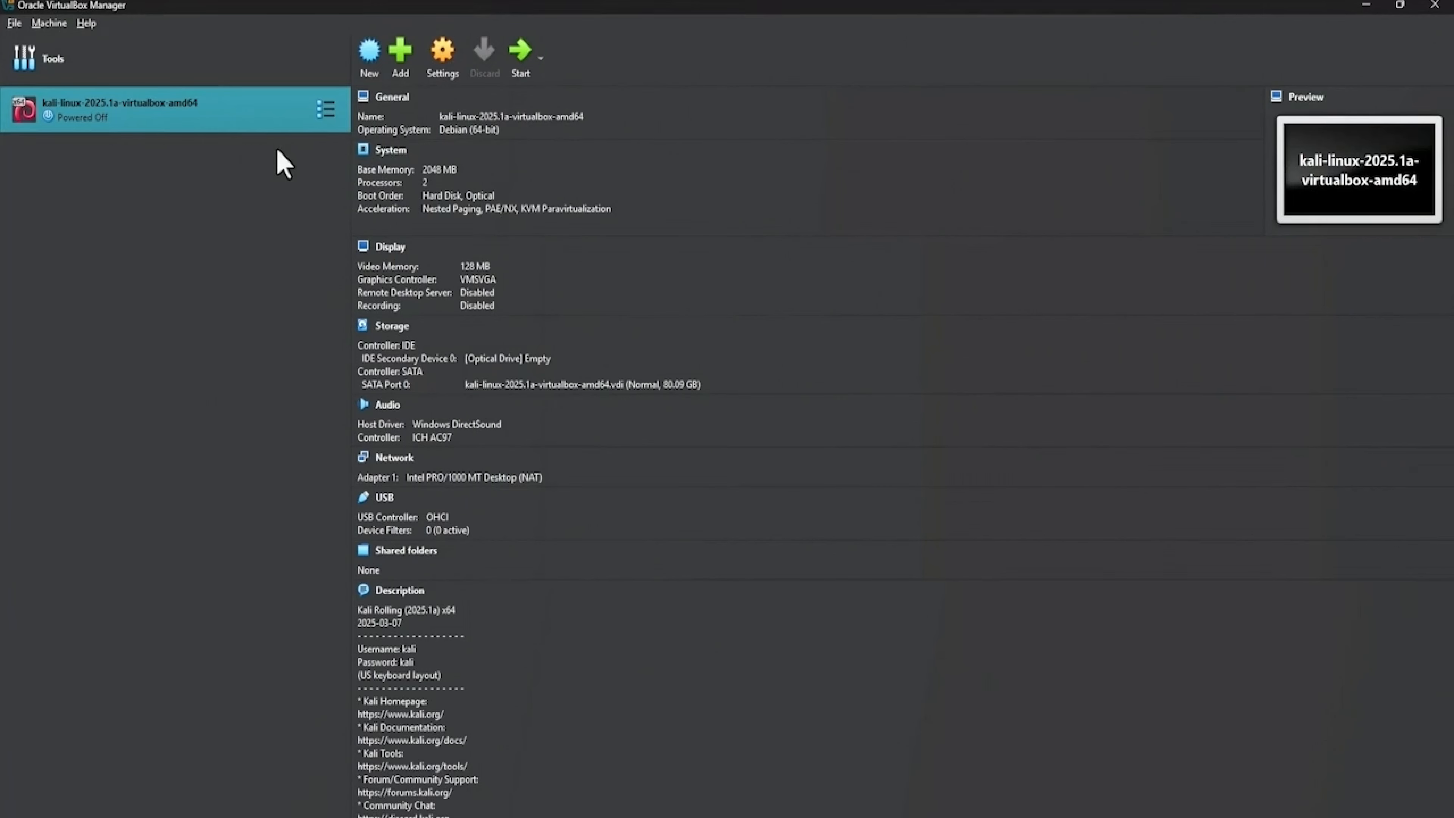
click(513, 68)
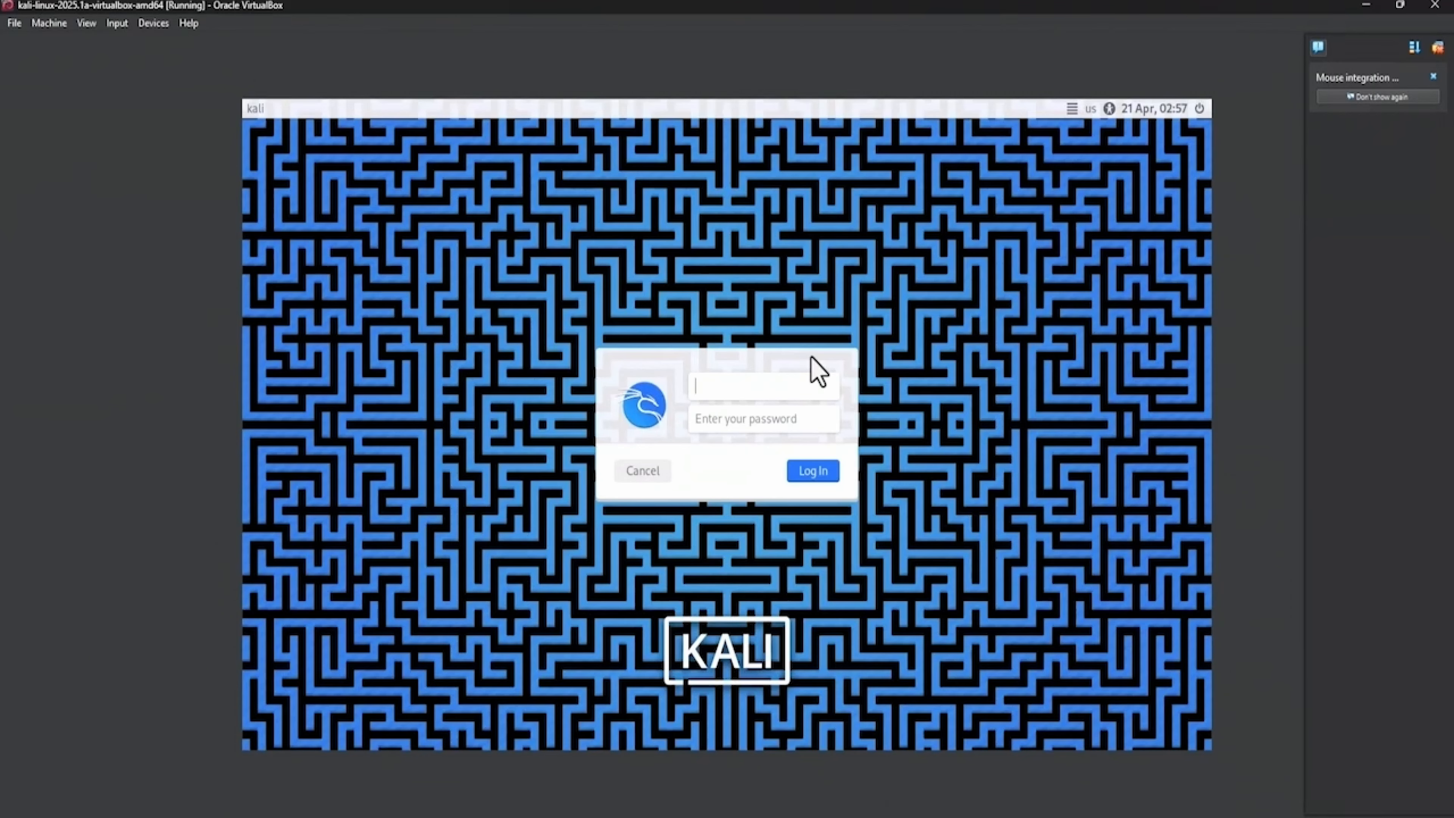
- Log in to the Kali virtual machine with the default username and the account password
click(752, 423)
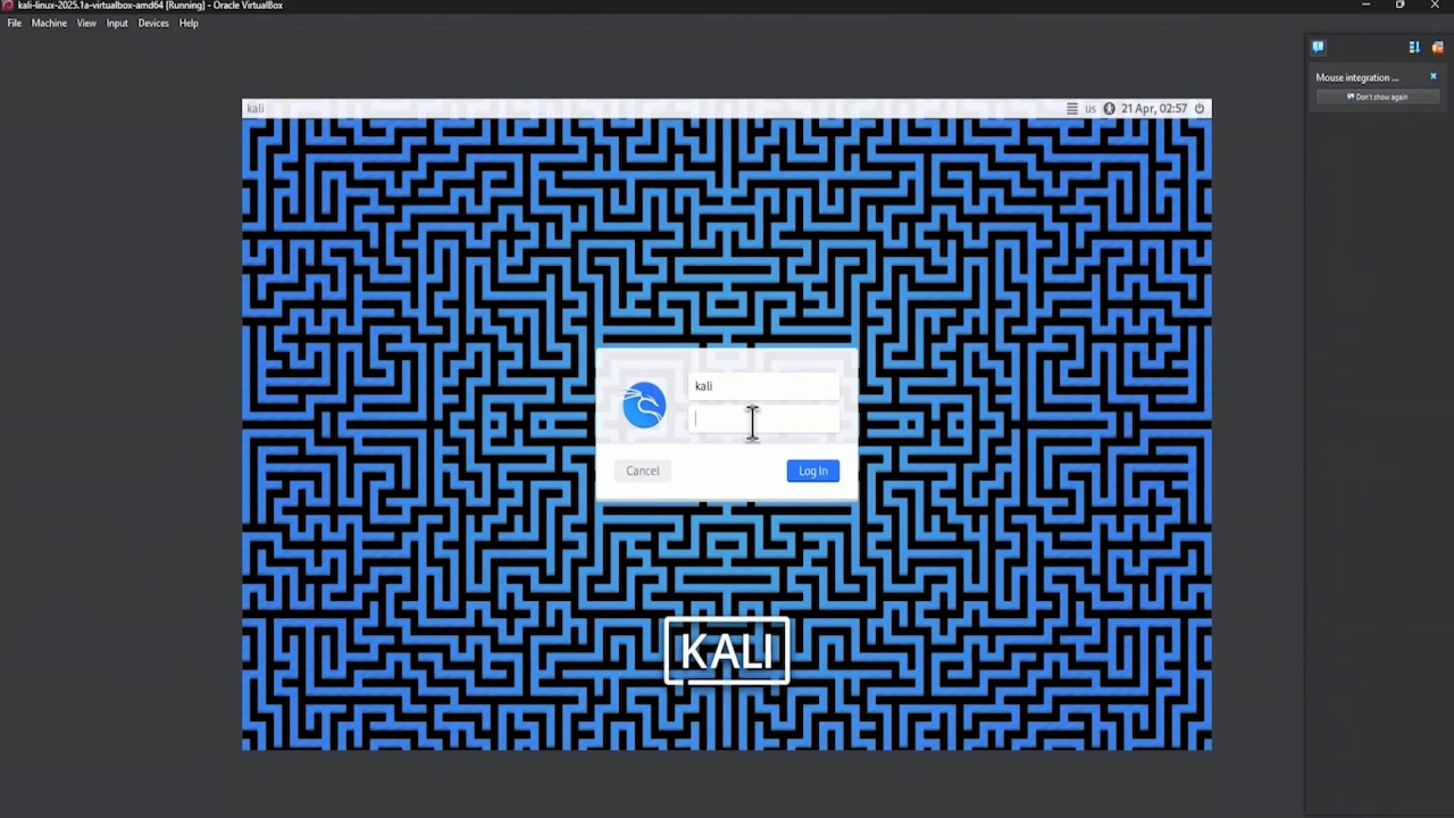
text(kali)
click(801, 473)
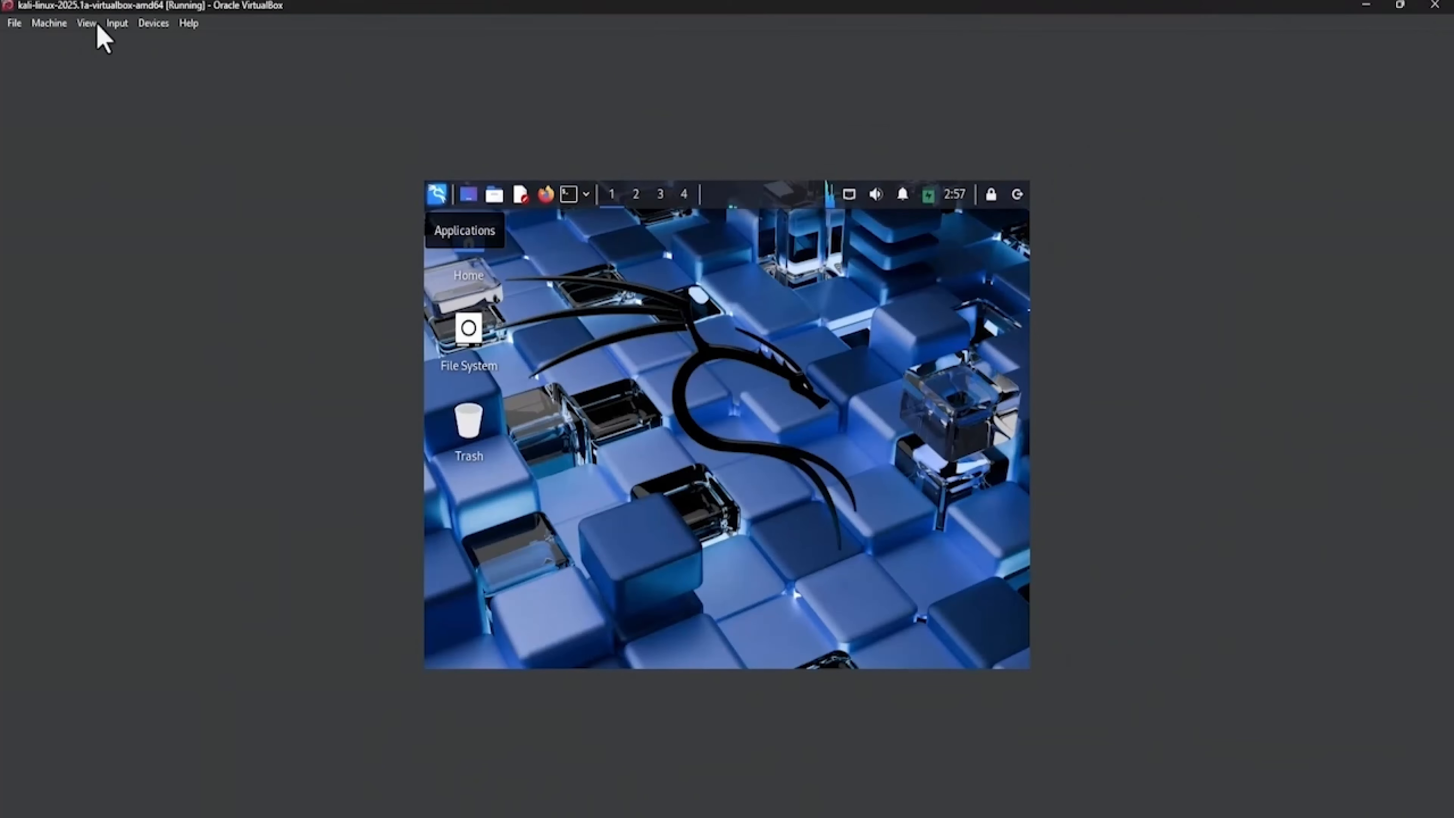
- Switch the running Kali virtual machine to full-screen mode
click(87, 24)
click(88, 27)
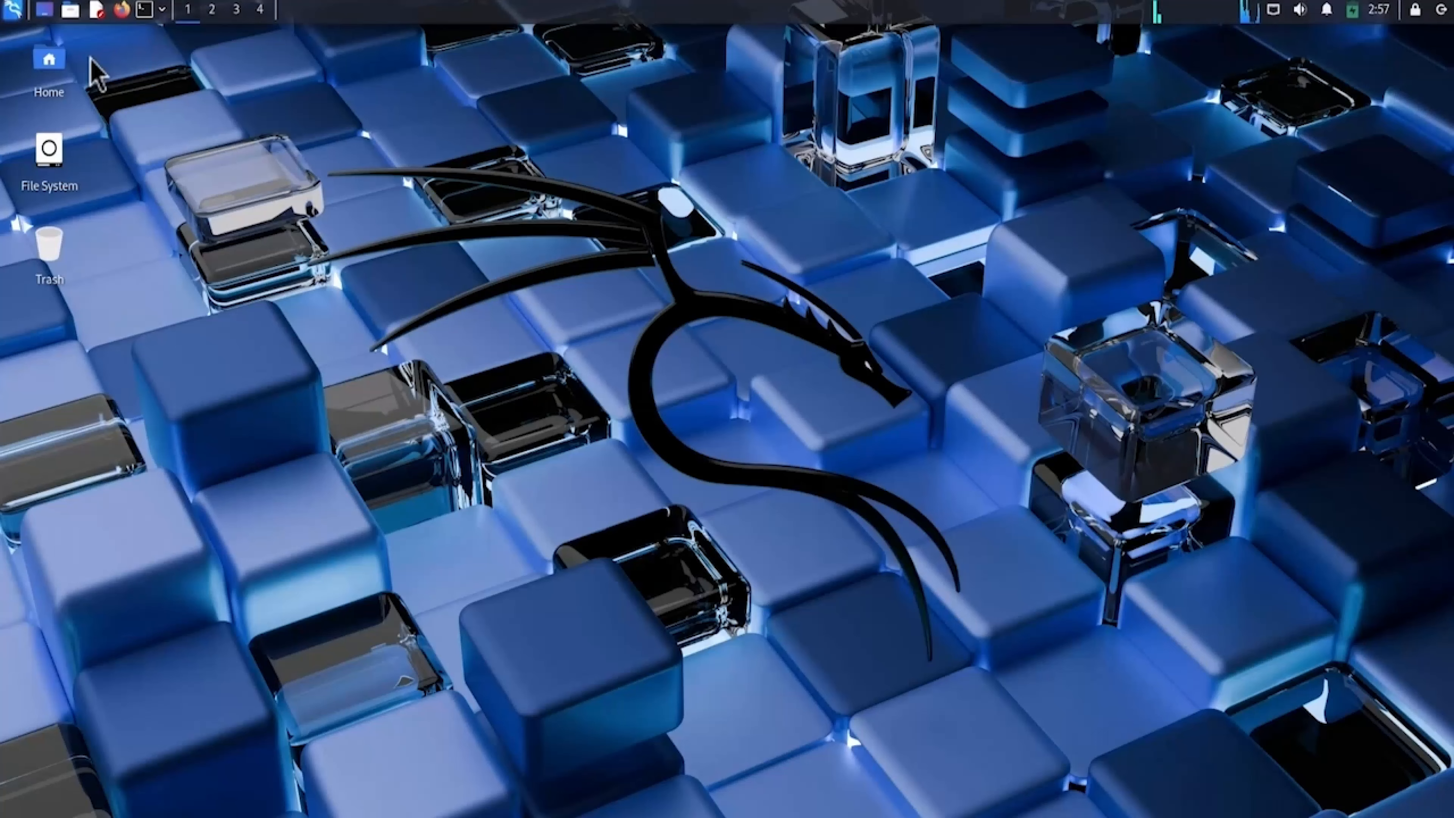
- Open a terminal with enlarged text and switch to the root user with sudo su, entering the account password
click(144, 15)
drag(480, 92, 759, 286)
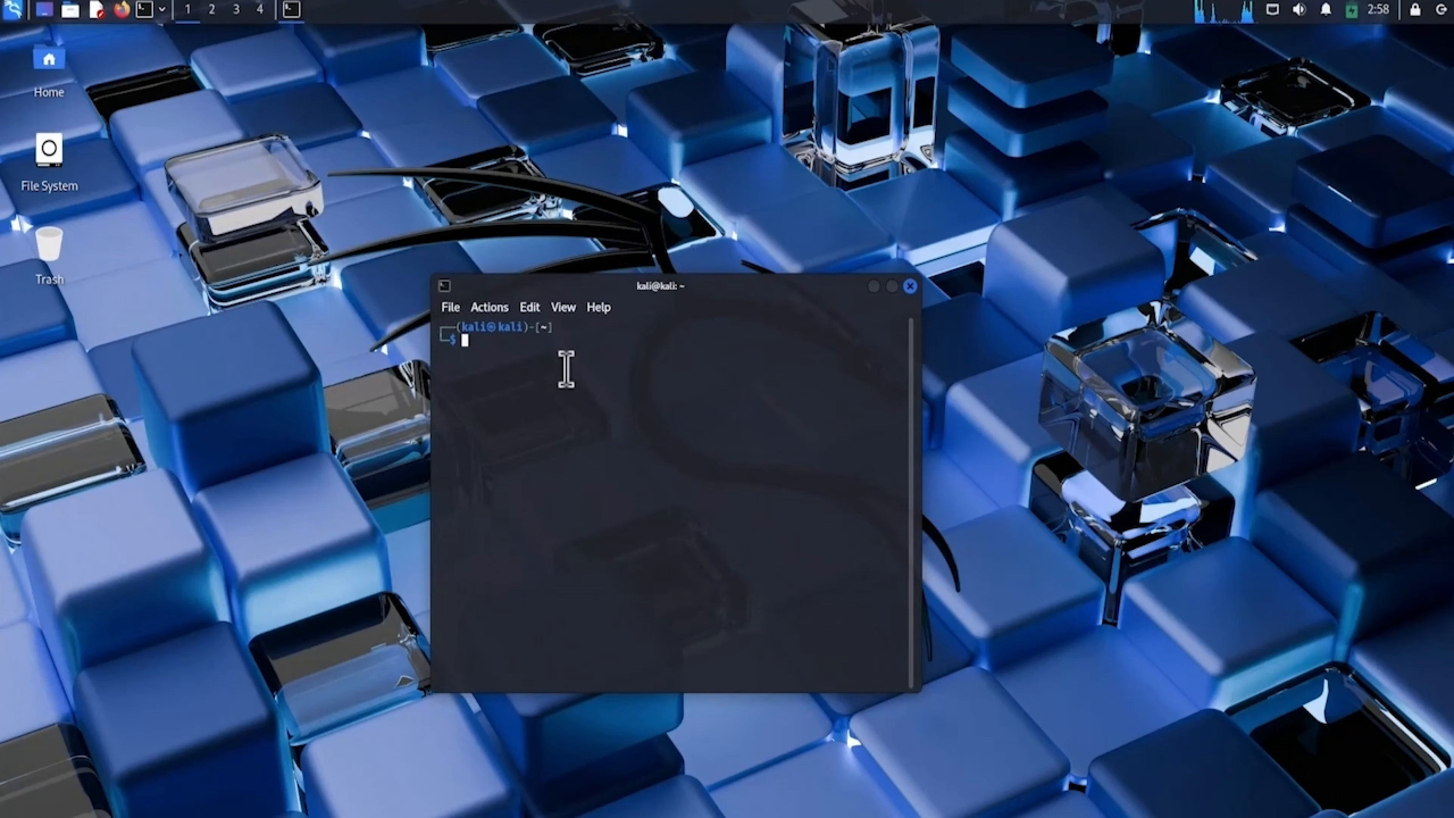
text(sudo)
key(ctrl+plus)
key(ctrl+plus)
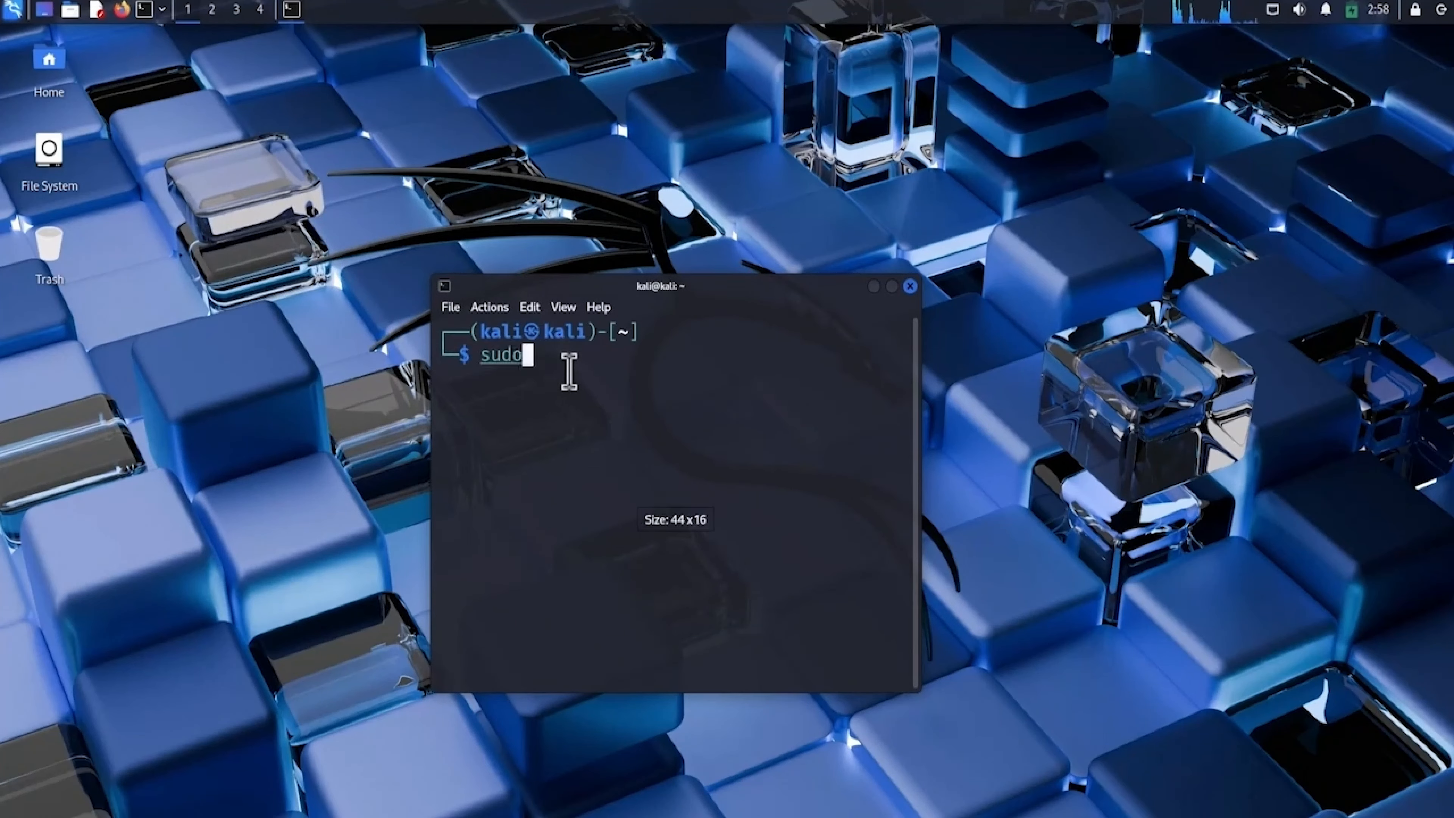
text(su)
key(Return)
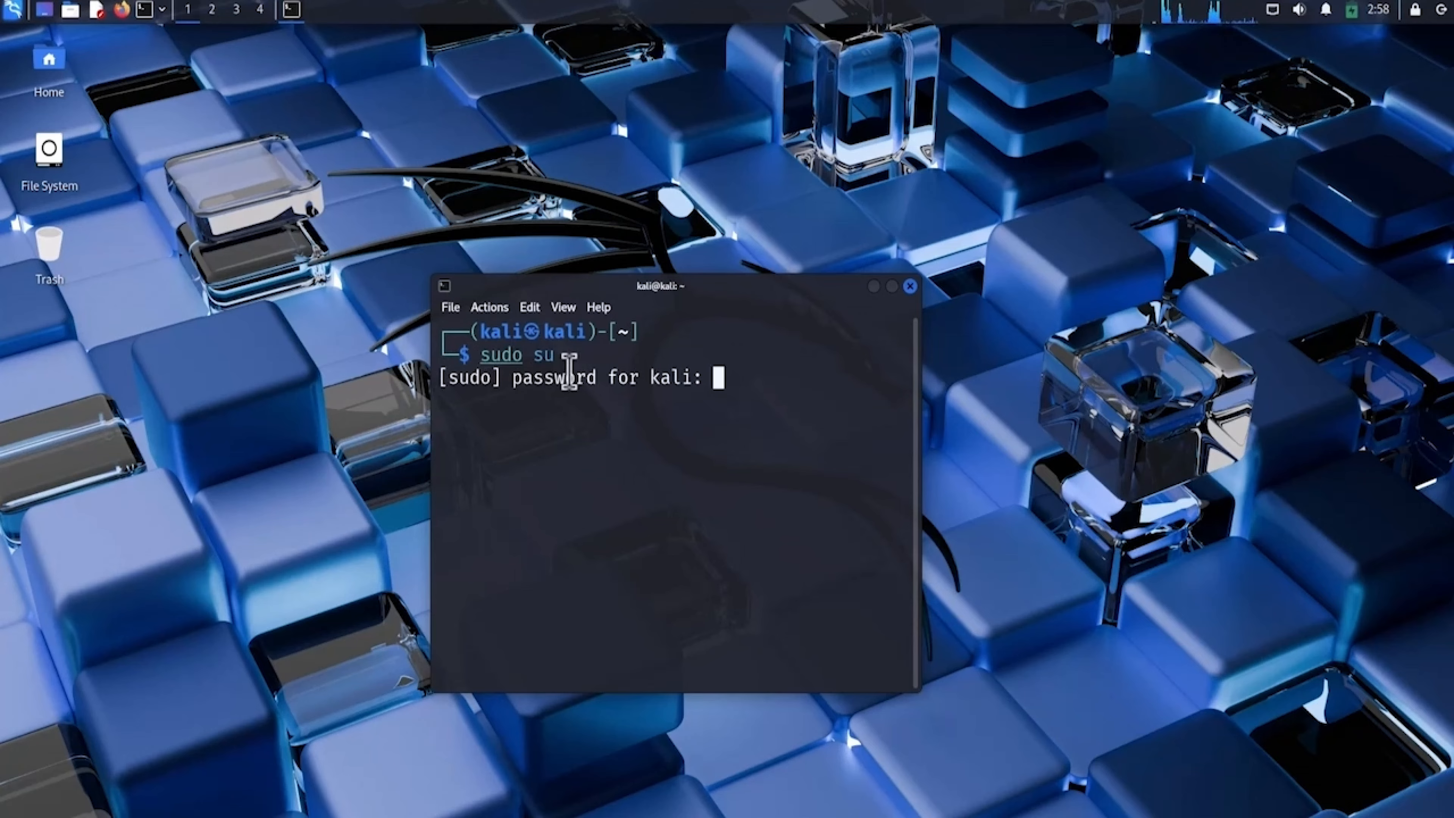
key(Return)
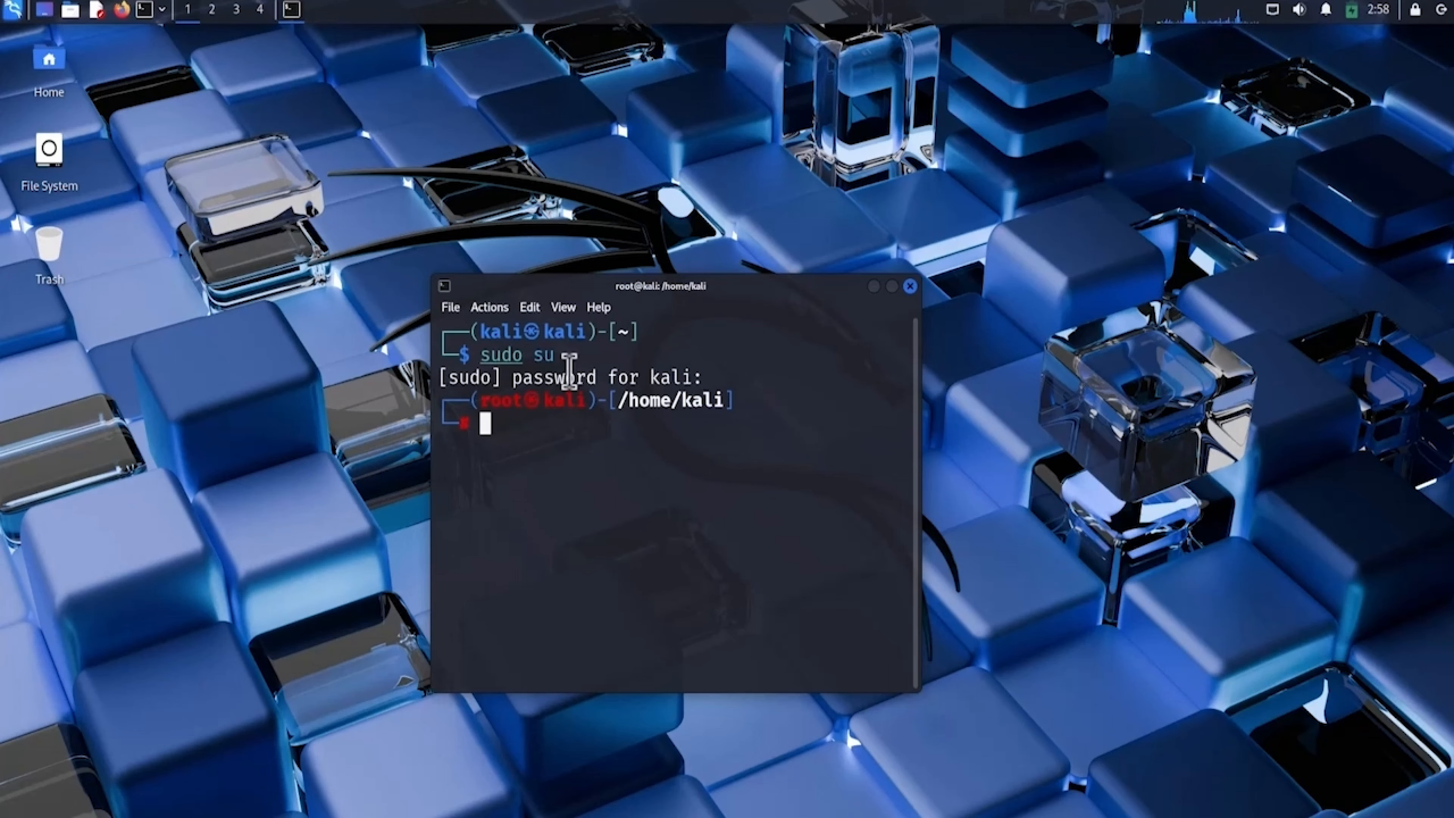
- Refresh the package lists with sudo apt update and maximise the terminal window
text(sudo ap)
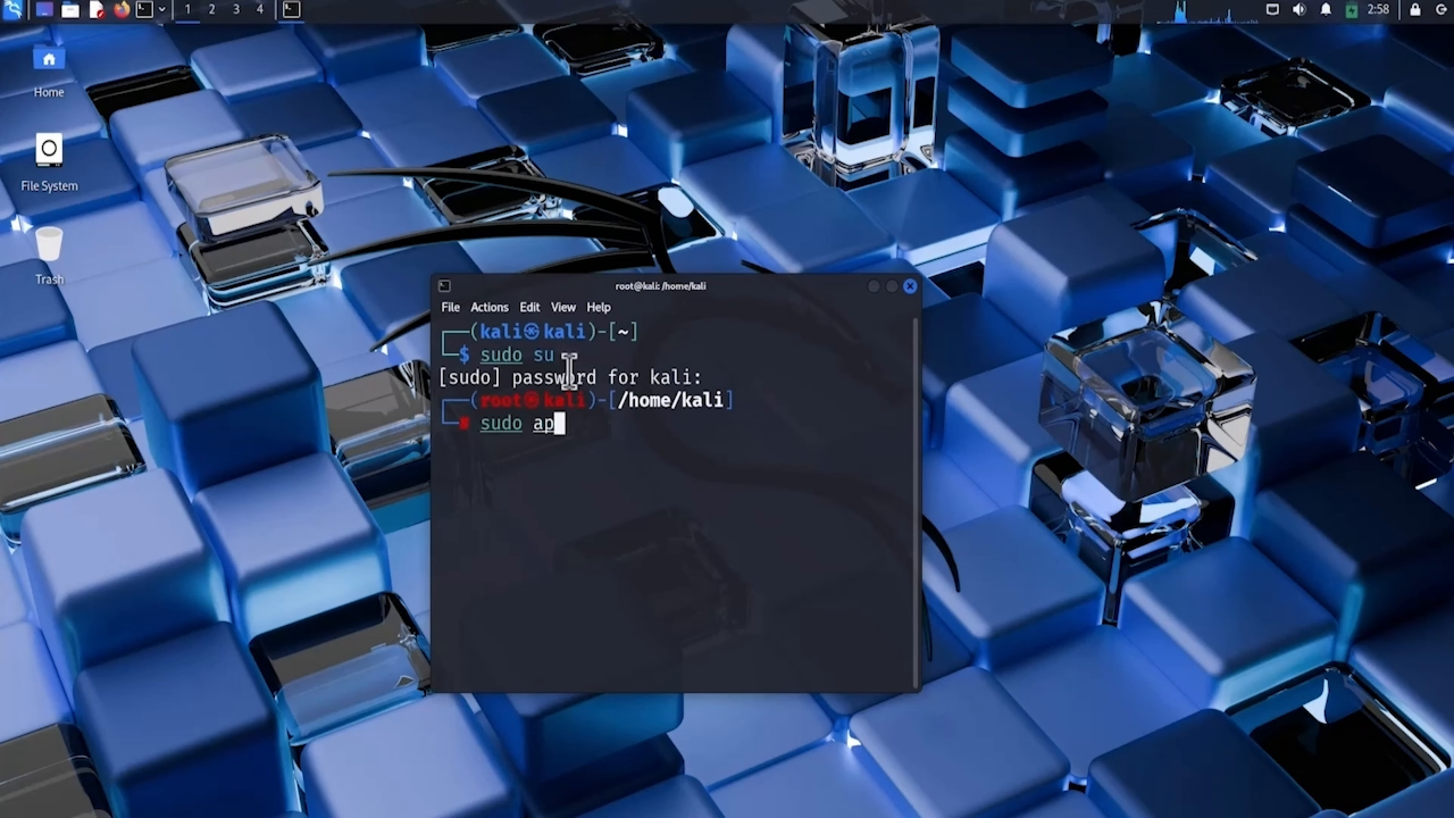
text(t update)
key(Return)
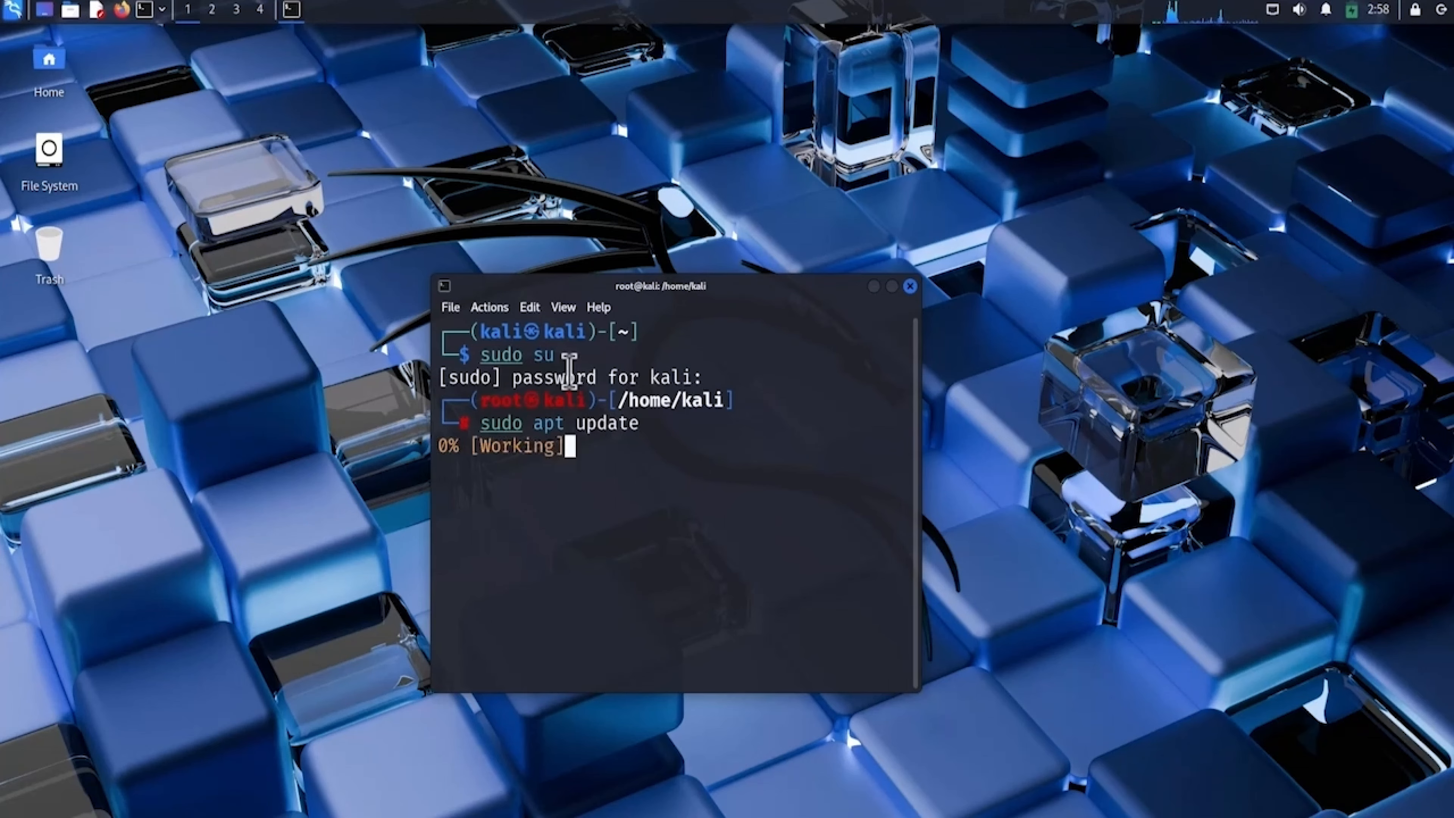
click(892, 286)
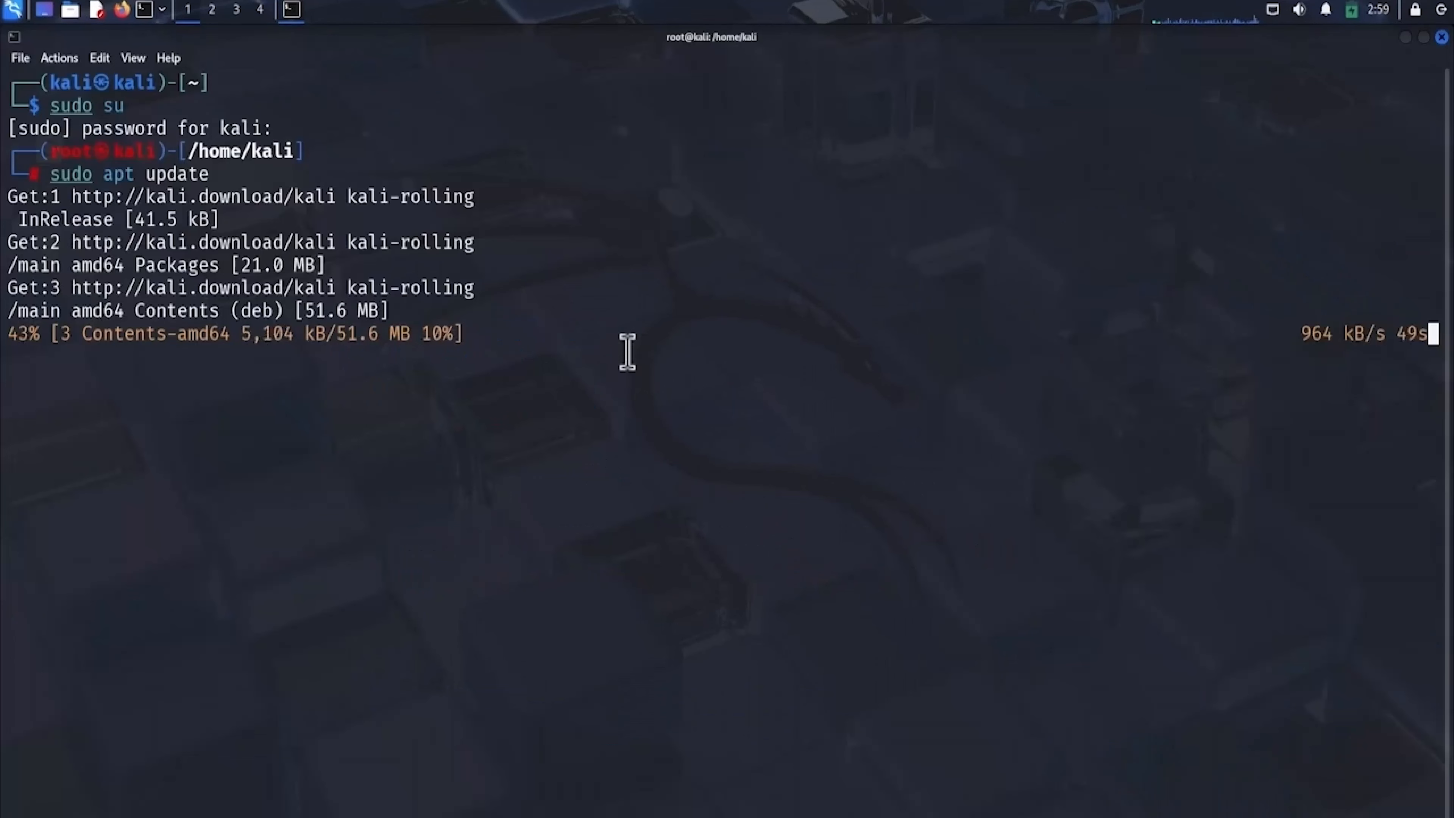